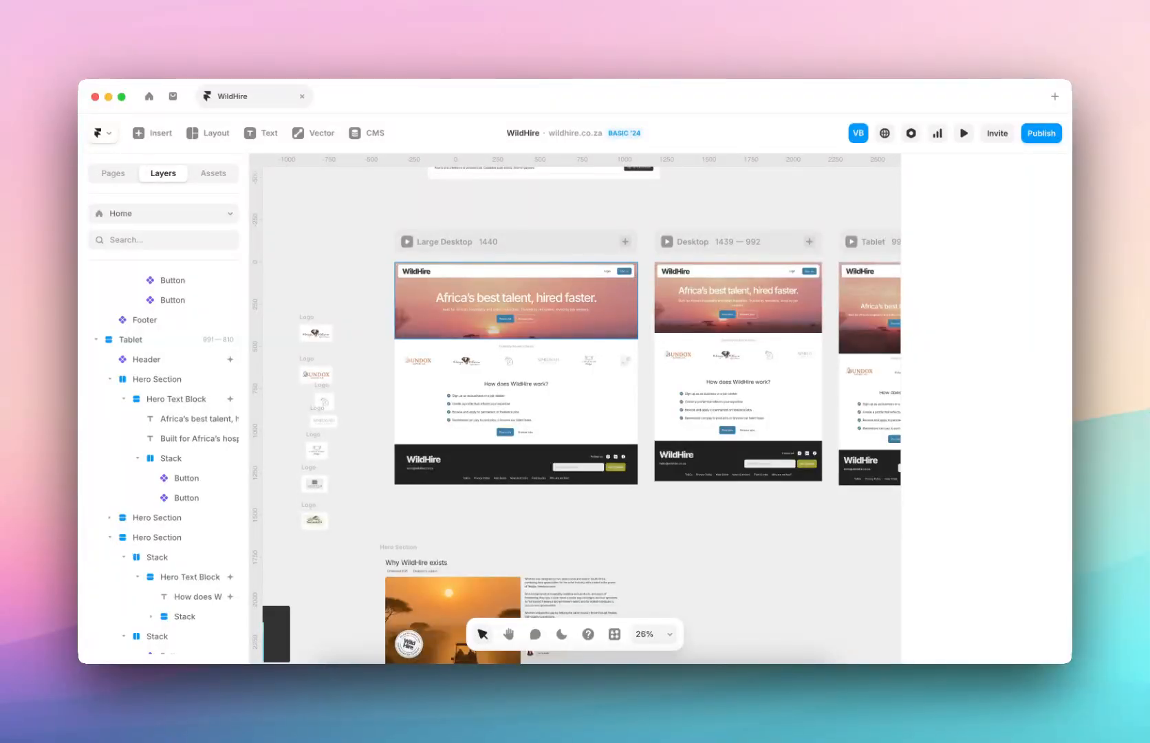
Step: Select the WildHire property in the account picker and open the Add stream type list
scroll(522, 369, "down", 5)
scroll(504, 394, "up", 3)
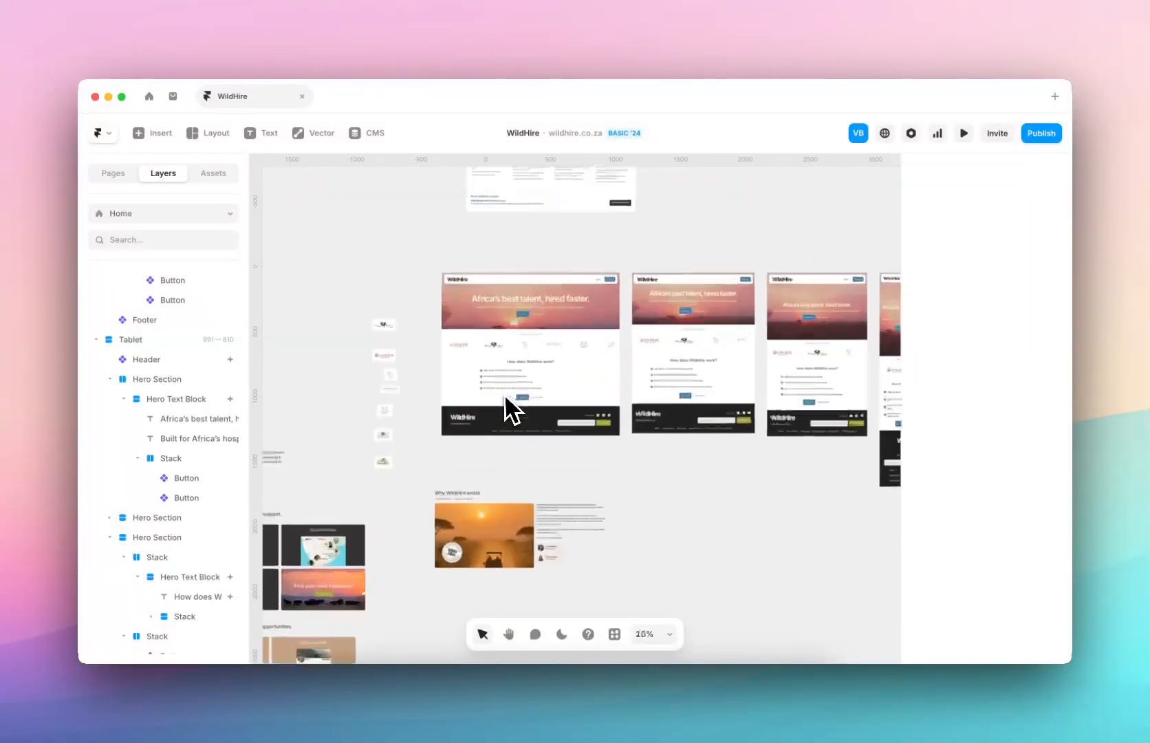
scroll(505, 394, "up", 5)
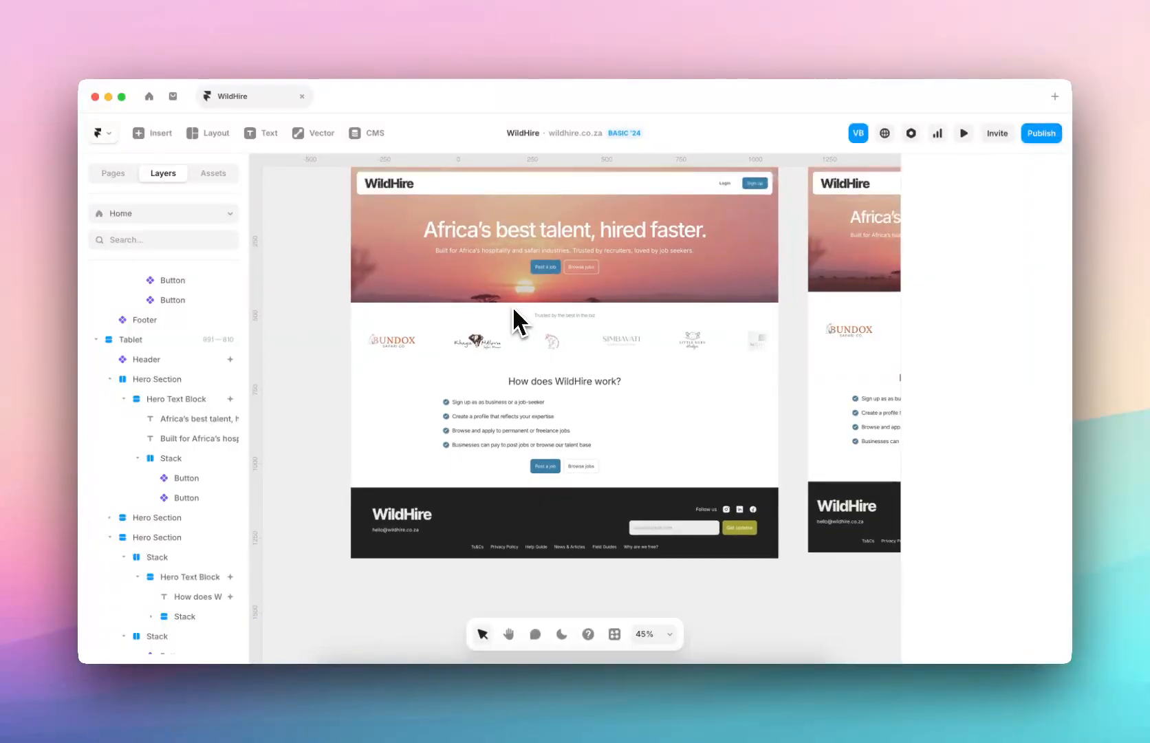
left_click(102, 134)
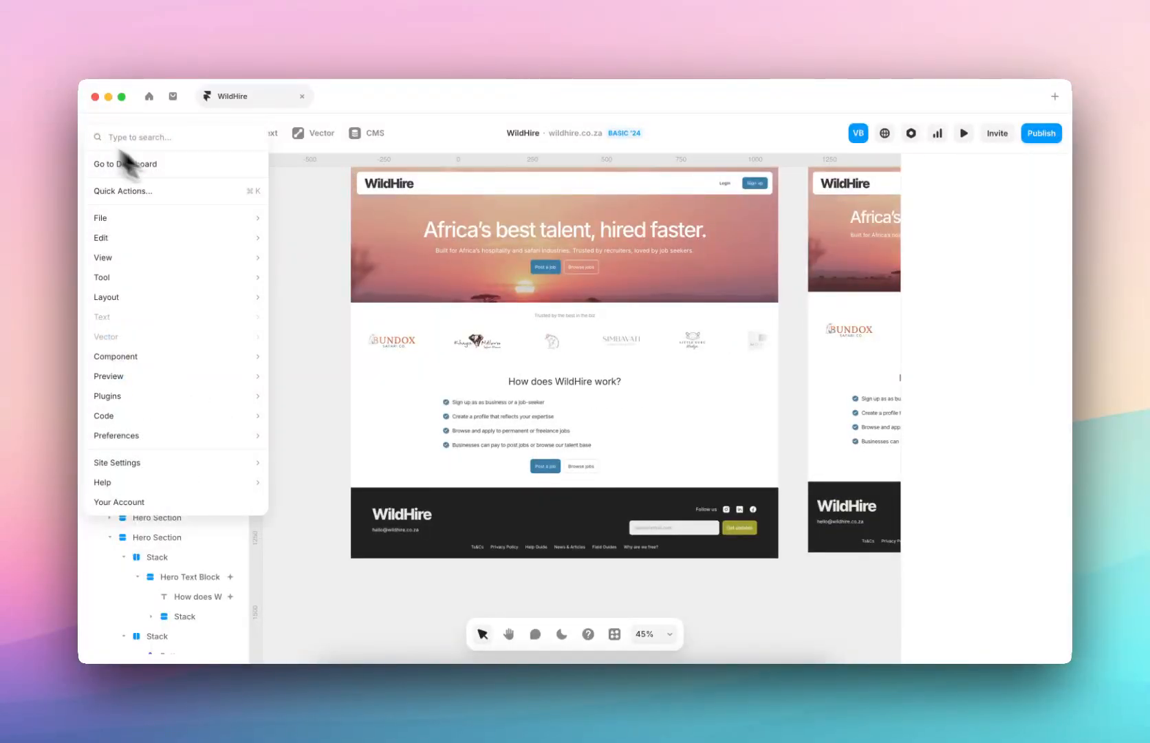
left_click(276, 234)
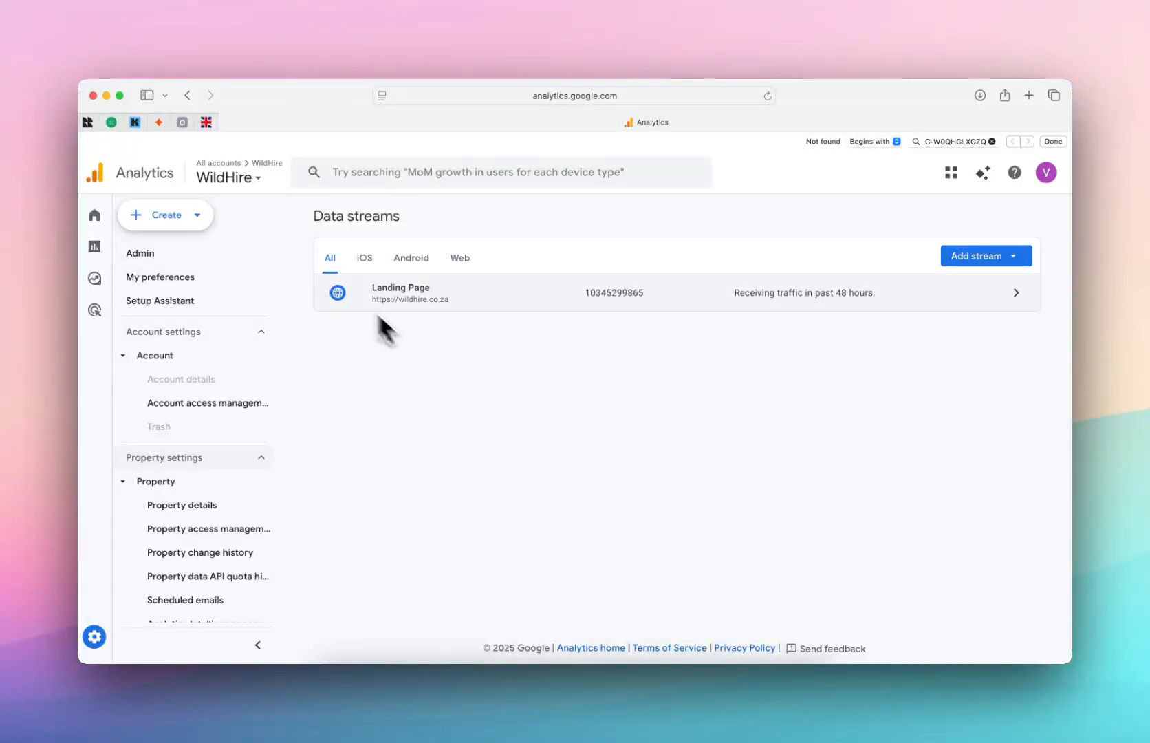
left_click(233, 181)
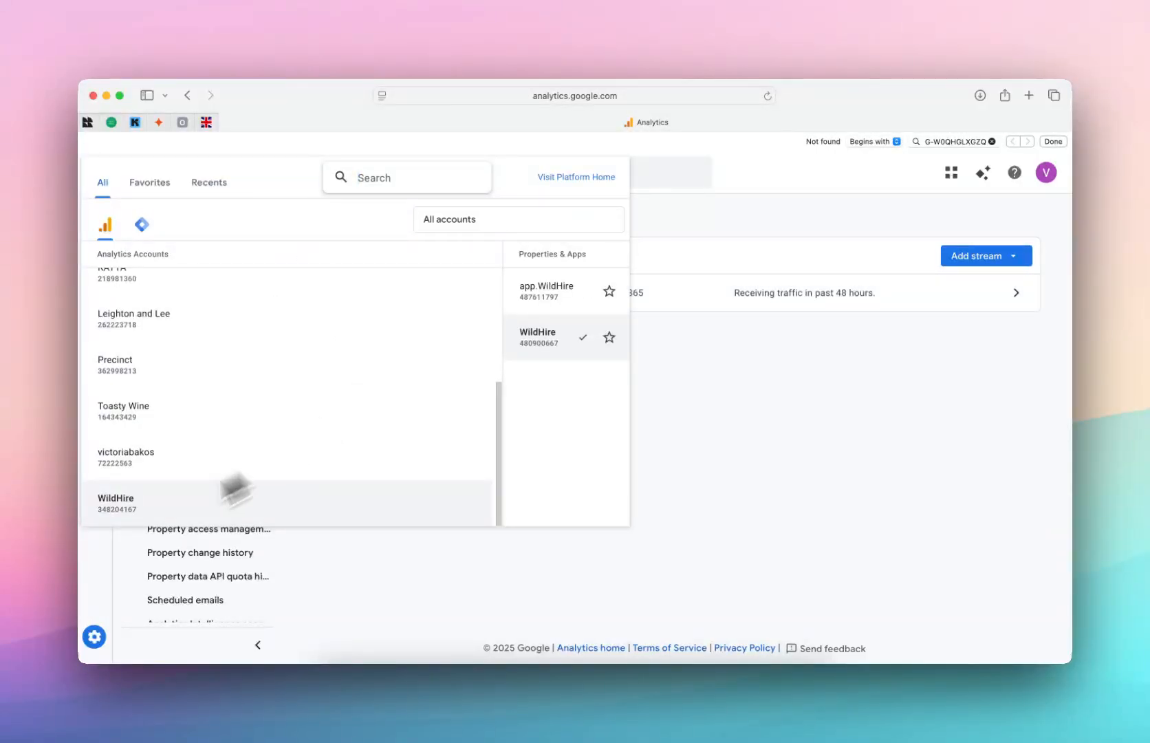
left_click(165, 509)
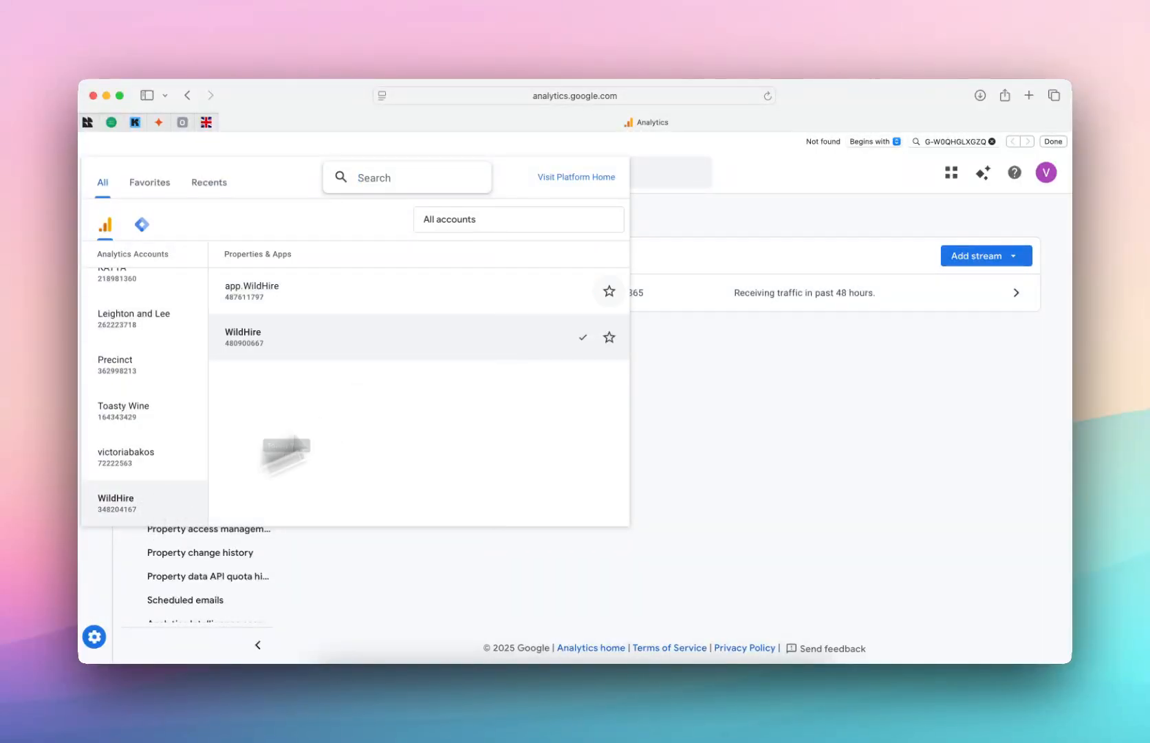
left_click(290, 338)
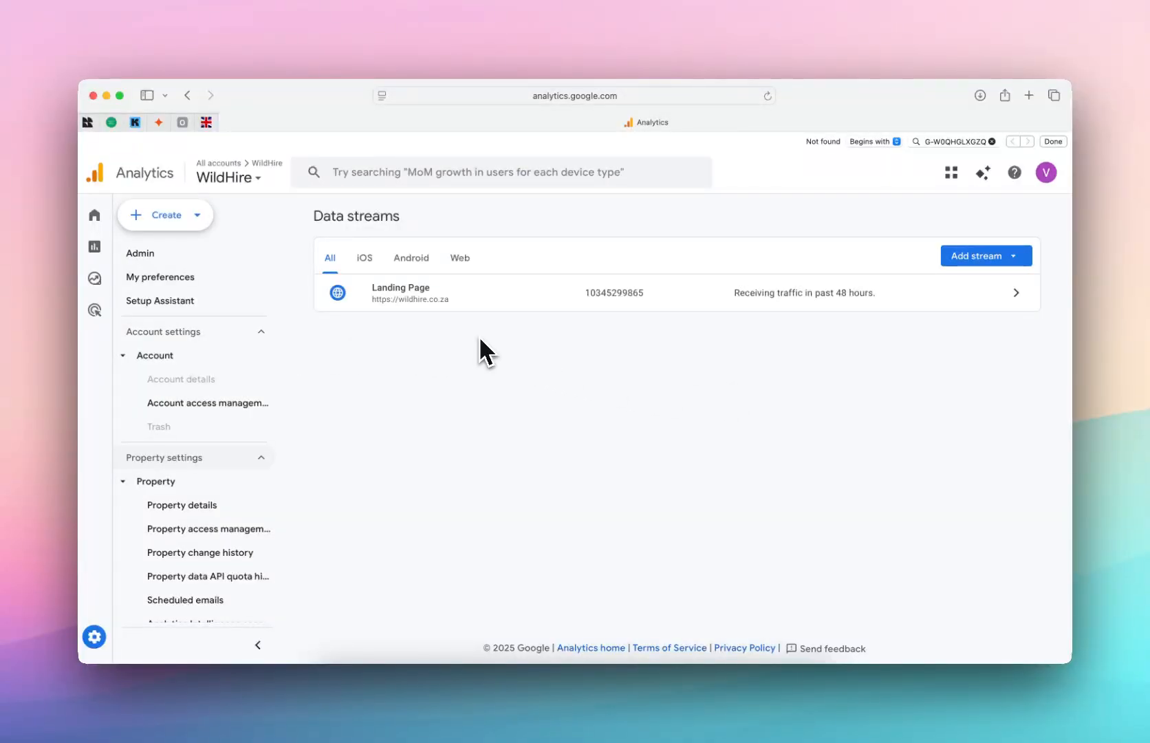
left_click(1001, 260)
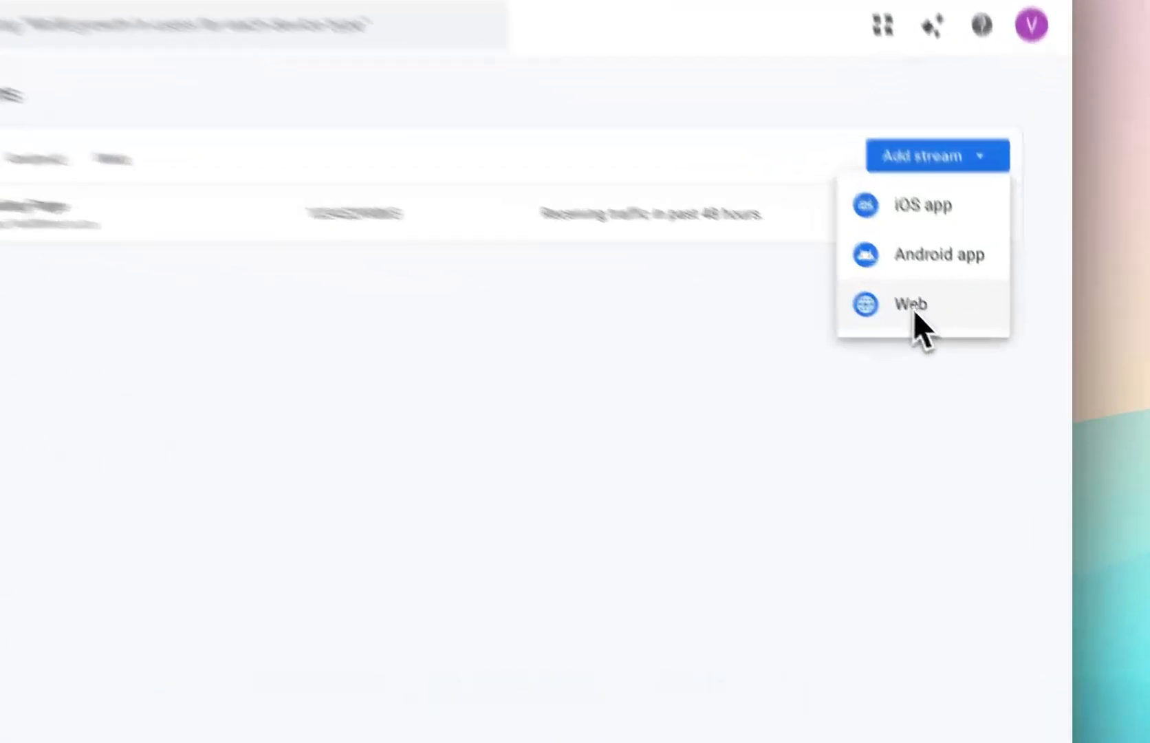
Step: Begin a new Web stream, accept the Notice, then close the setup panel without creating it
left_click(914, 309)
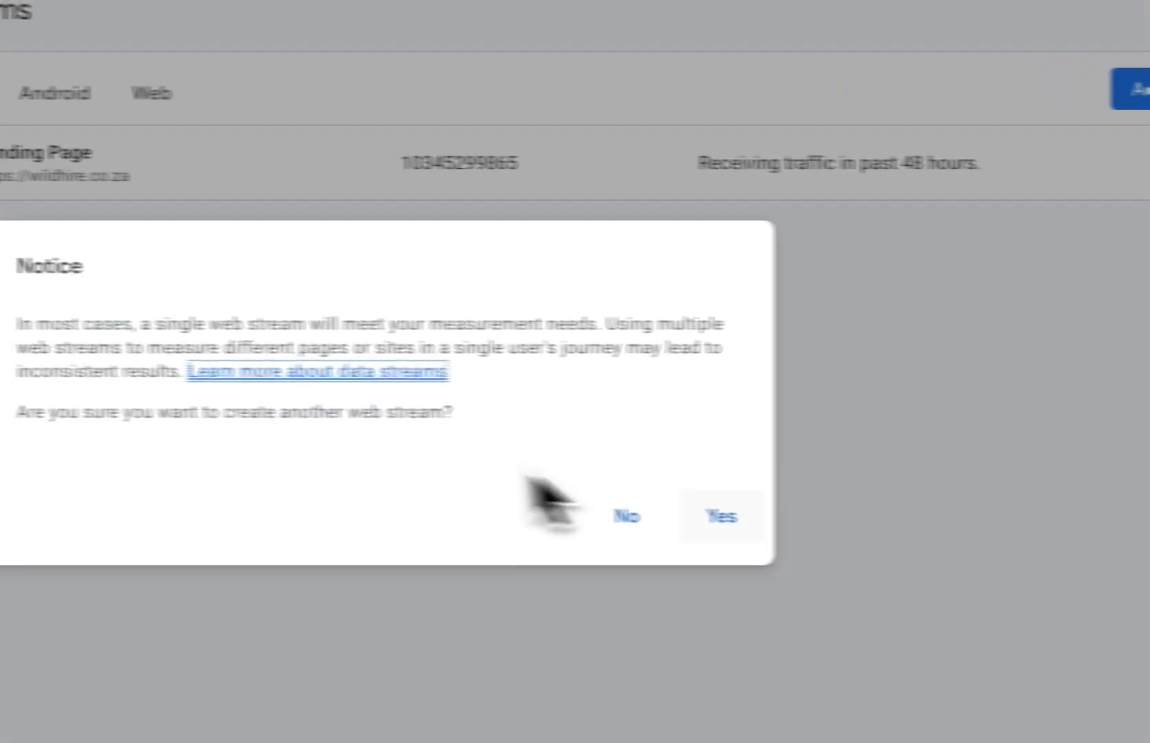
left_click(817, 534)
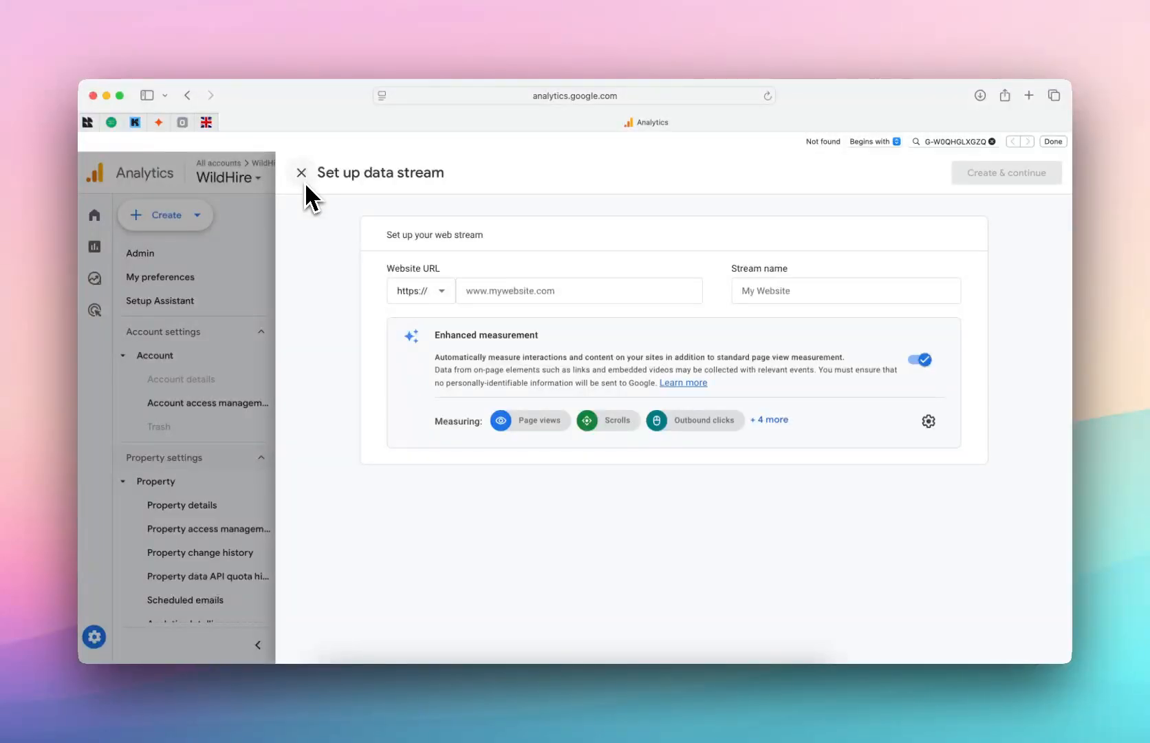
left_click(1053, 142)
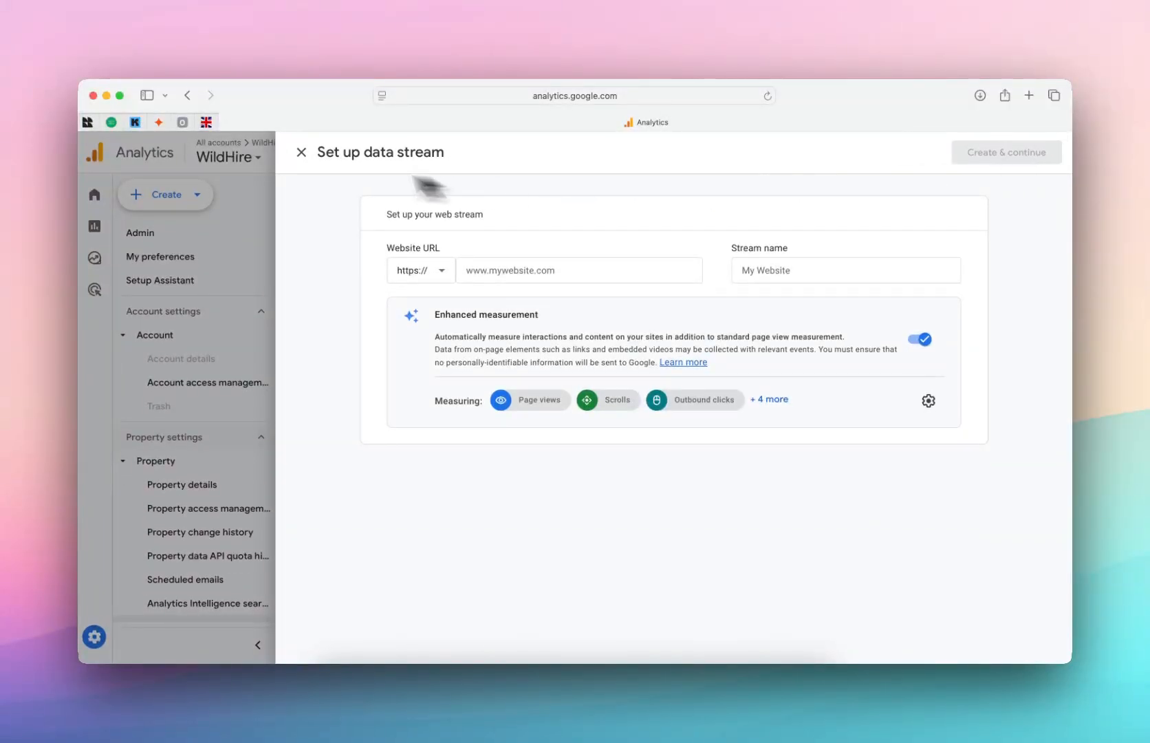
left_click(304, 159)
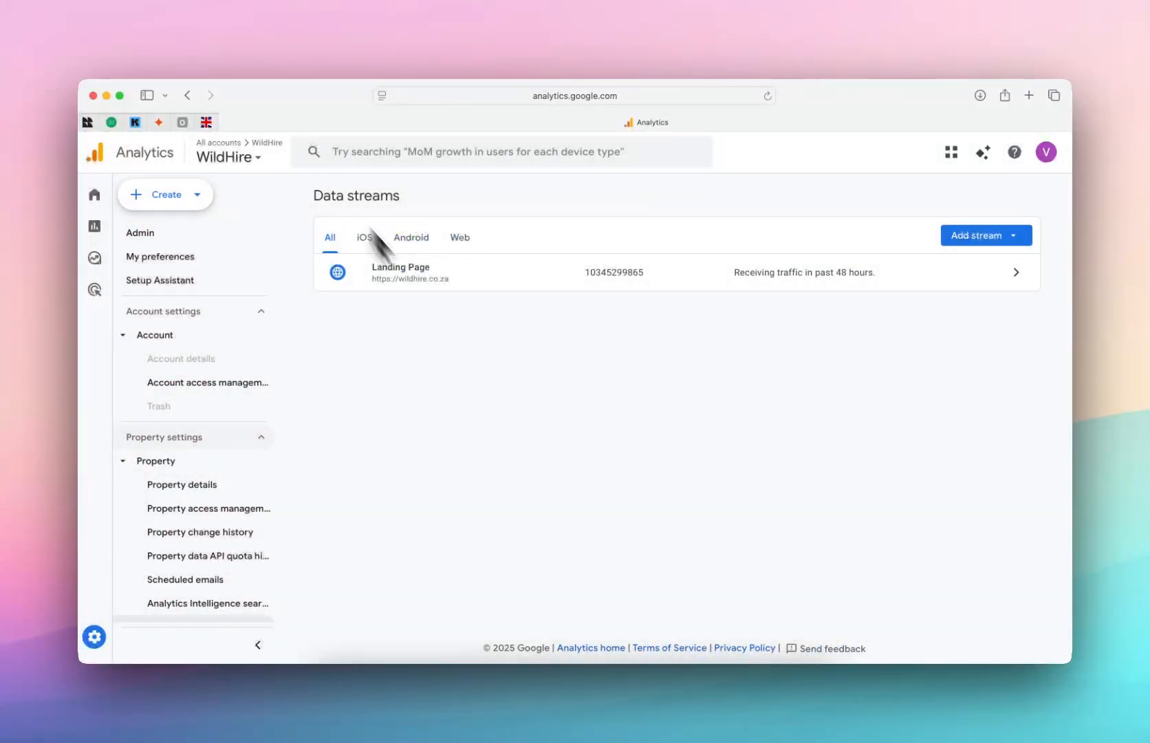
Step: Open the Landing Page stream's details and copy its Measurement ID
left_click(446, 279)
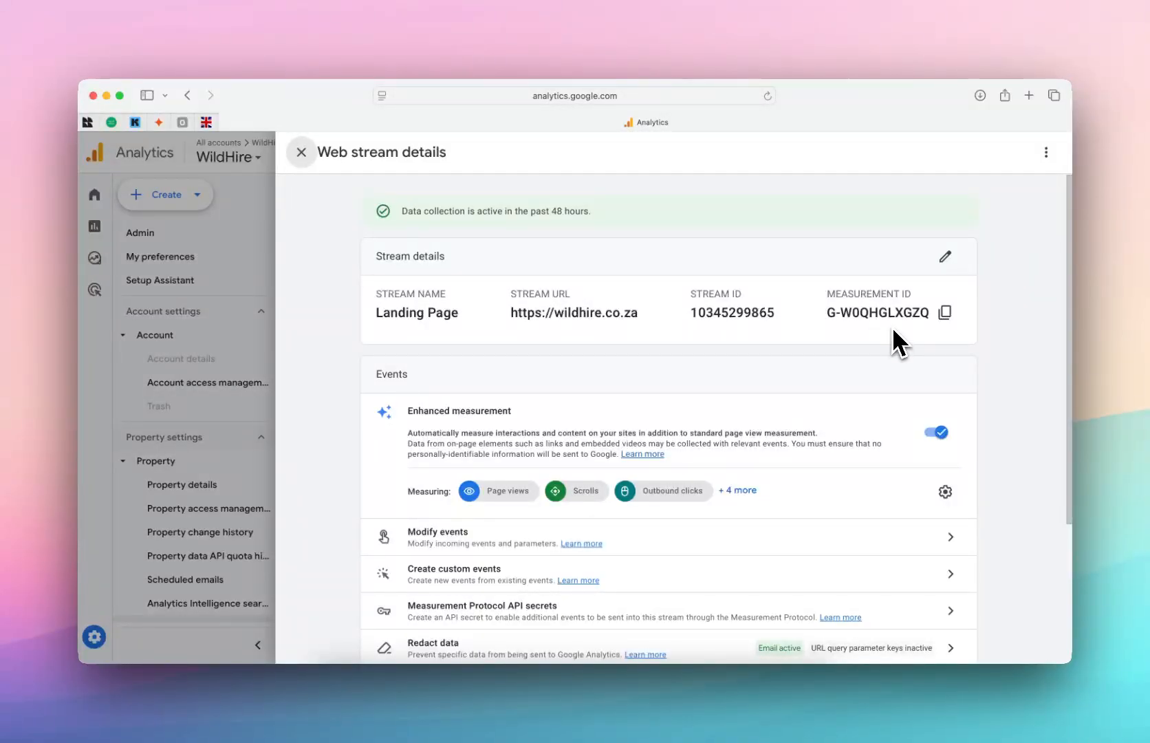
left_click(946, 315)
Step: Copy the measurement ID, then open Site Settings in the Framer project
left_click(945, 314)
left_click(640, 686)
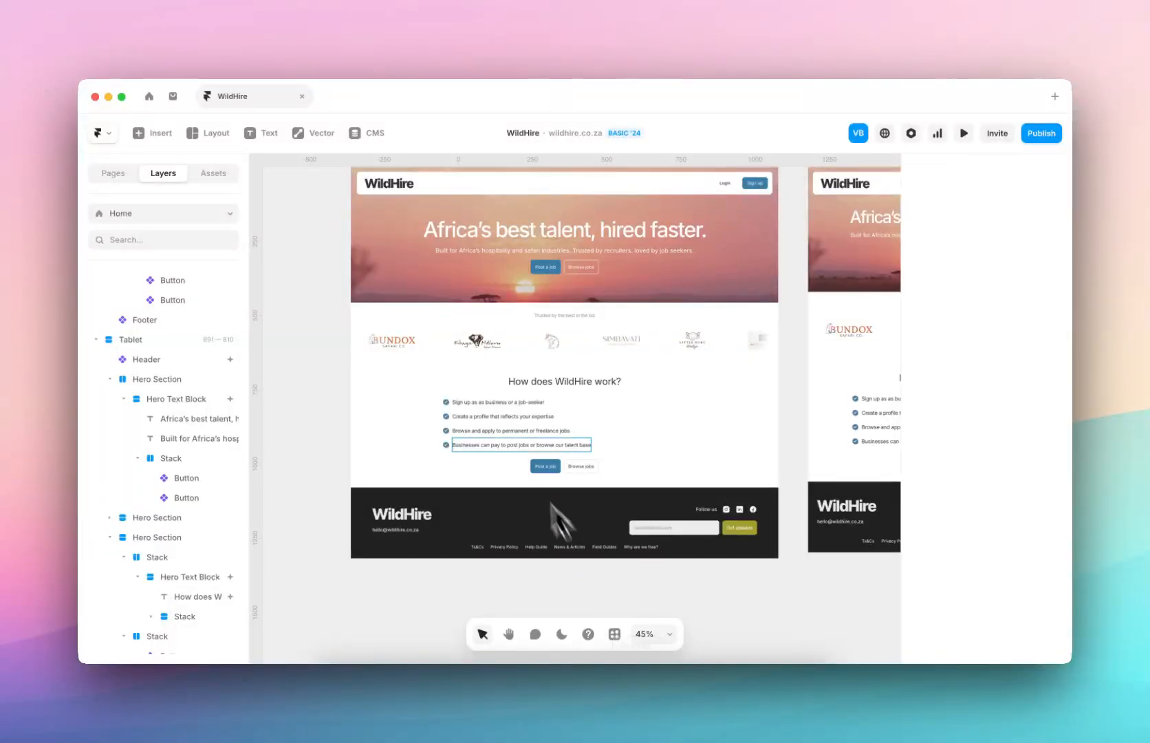
left_click(110, 135)
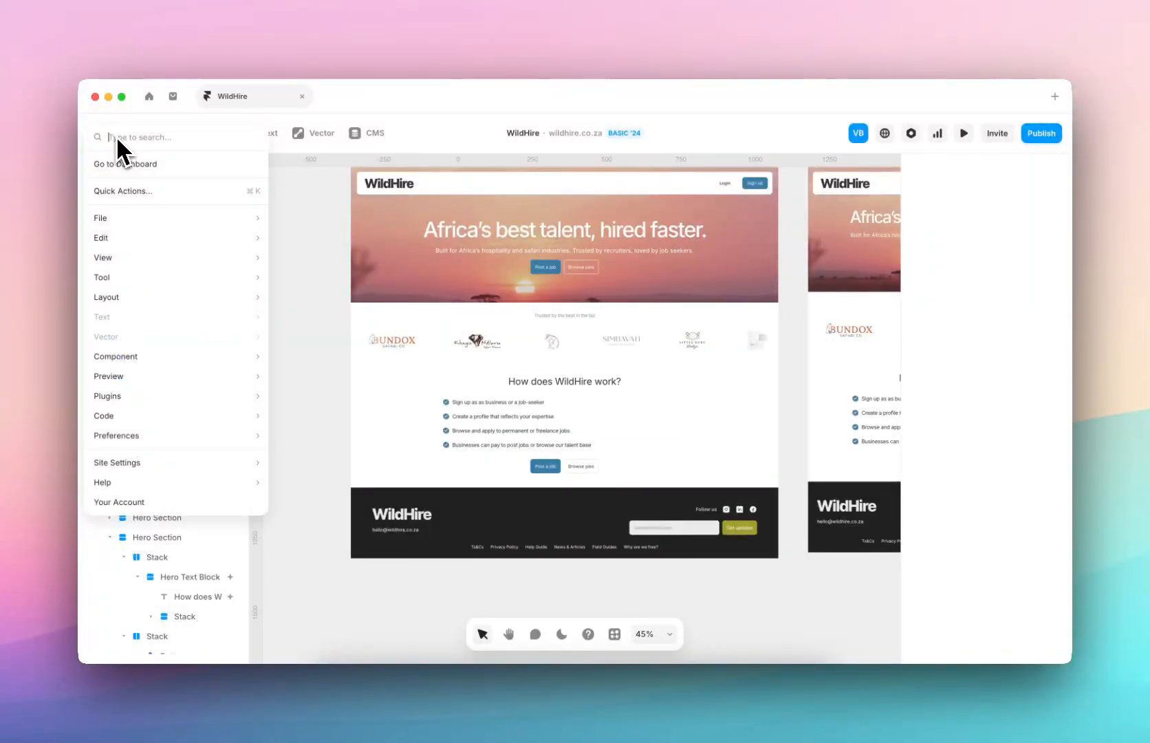
mouse_move(154, 464)
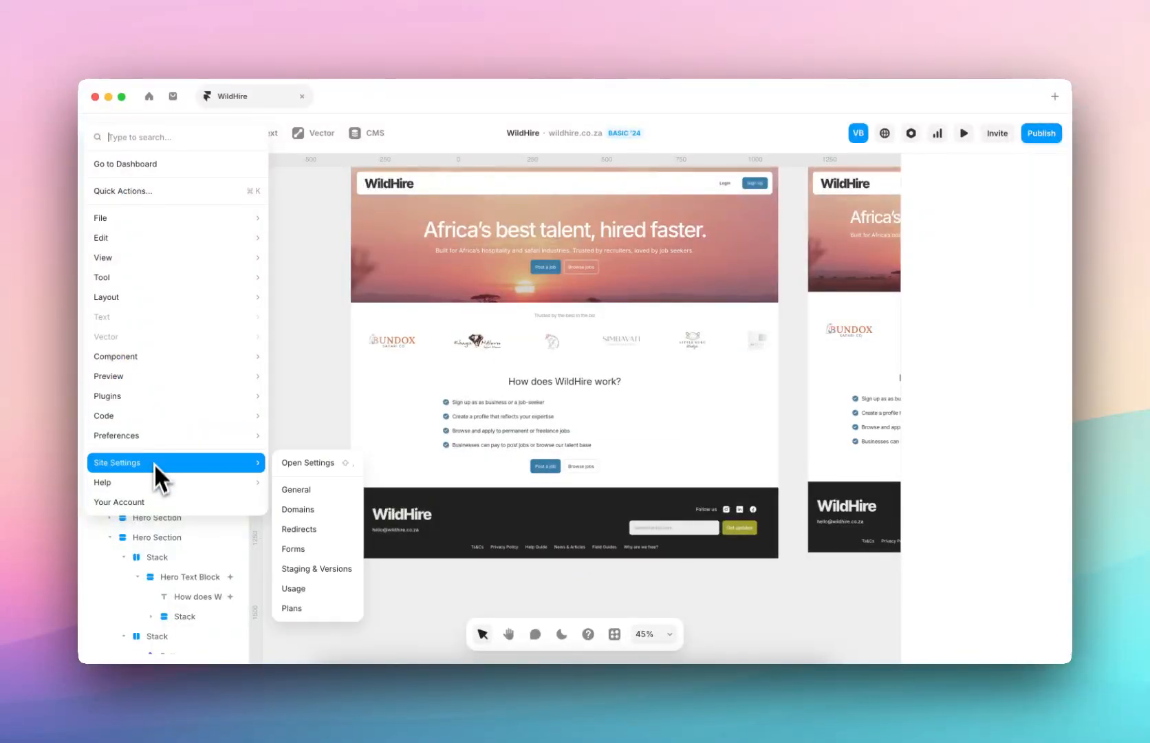
left_click(311, 471)
Step: Scroll to the Google Analytics section and check the filled-in Measurement ID field
scroll(434, 444, "down", 10)
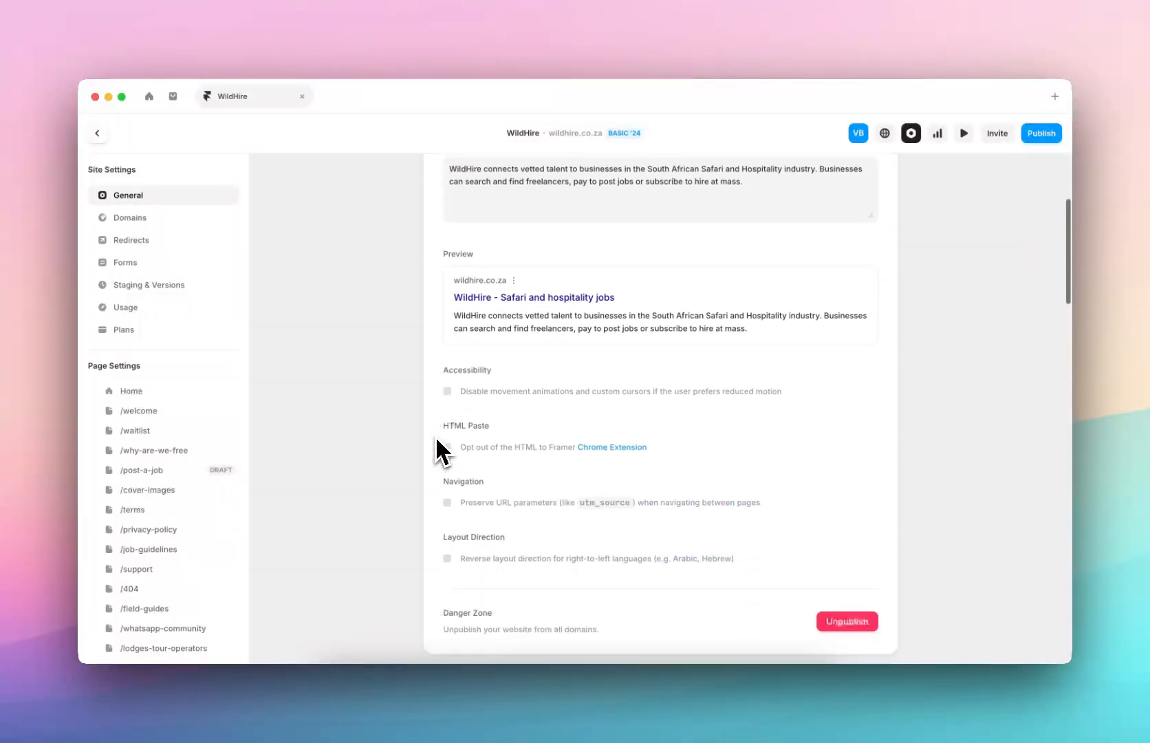
scroll(450, 440, "down", 15)
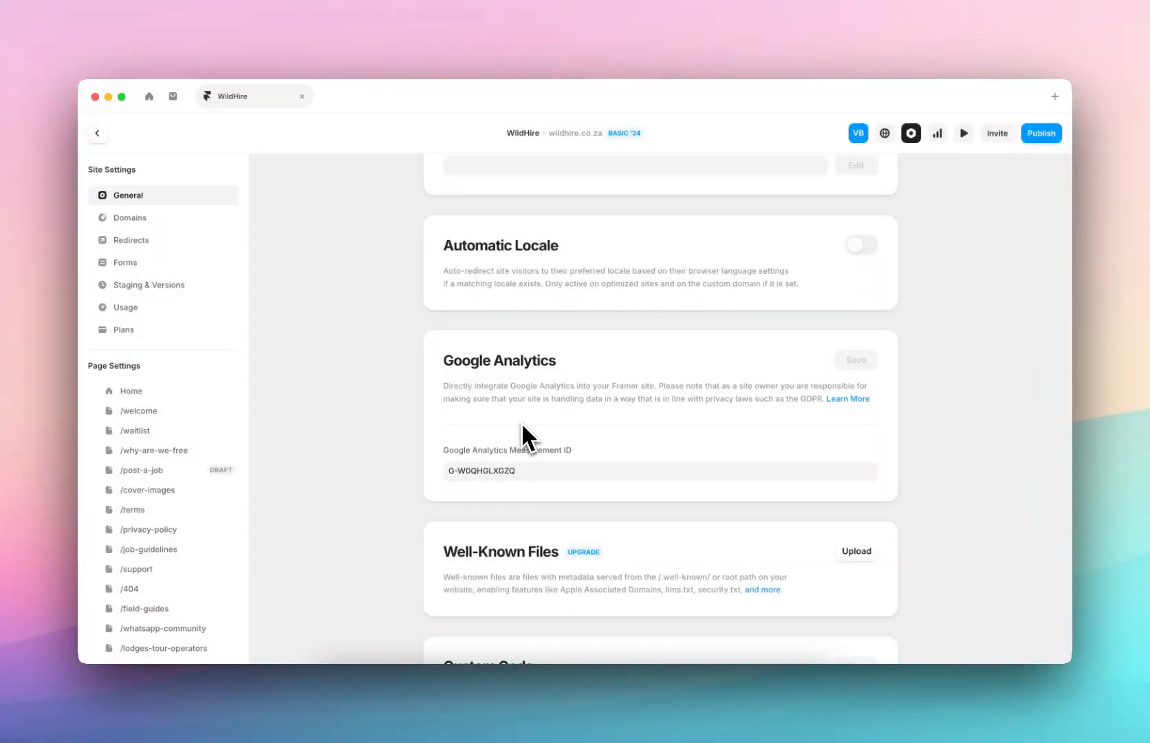
left_click(518, 470)
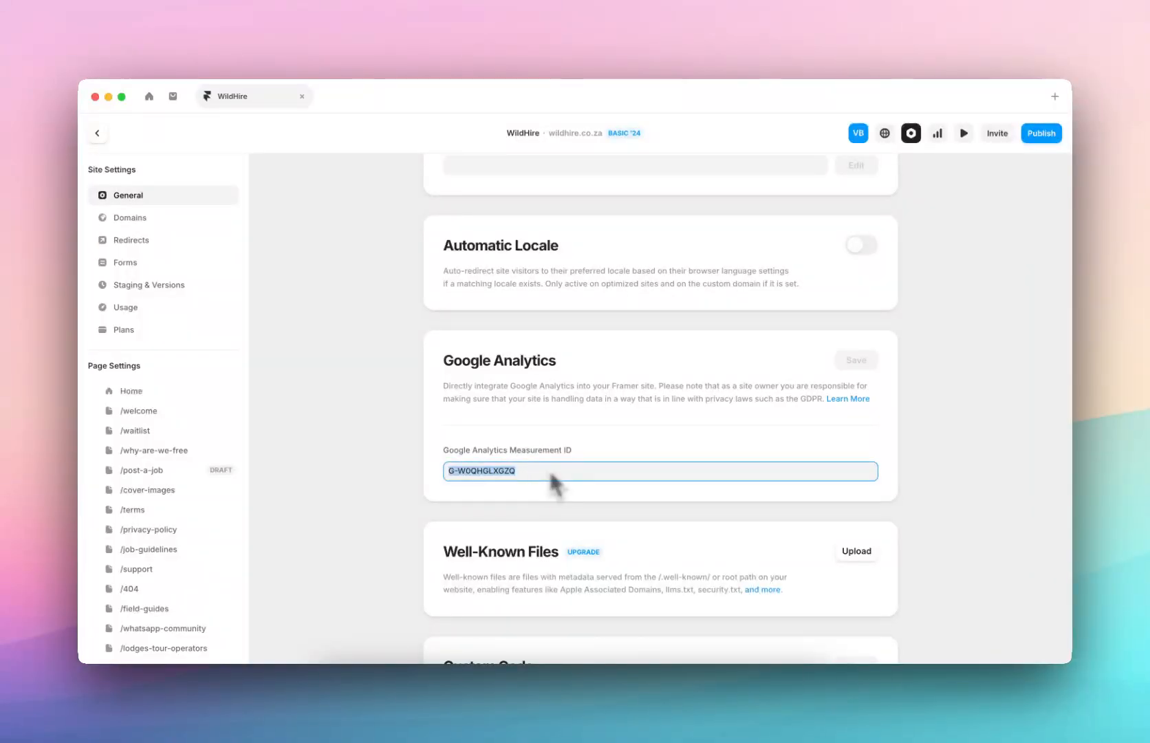
left_click(549, 472)
Step: Back in Google Analytics, close the web stream details and go to the Home overview
left_click(461, 698)
left_click(186, 306)
mouse_move(98, 230)
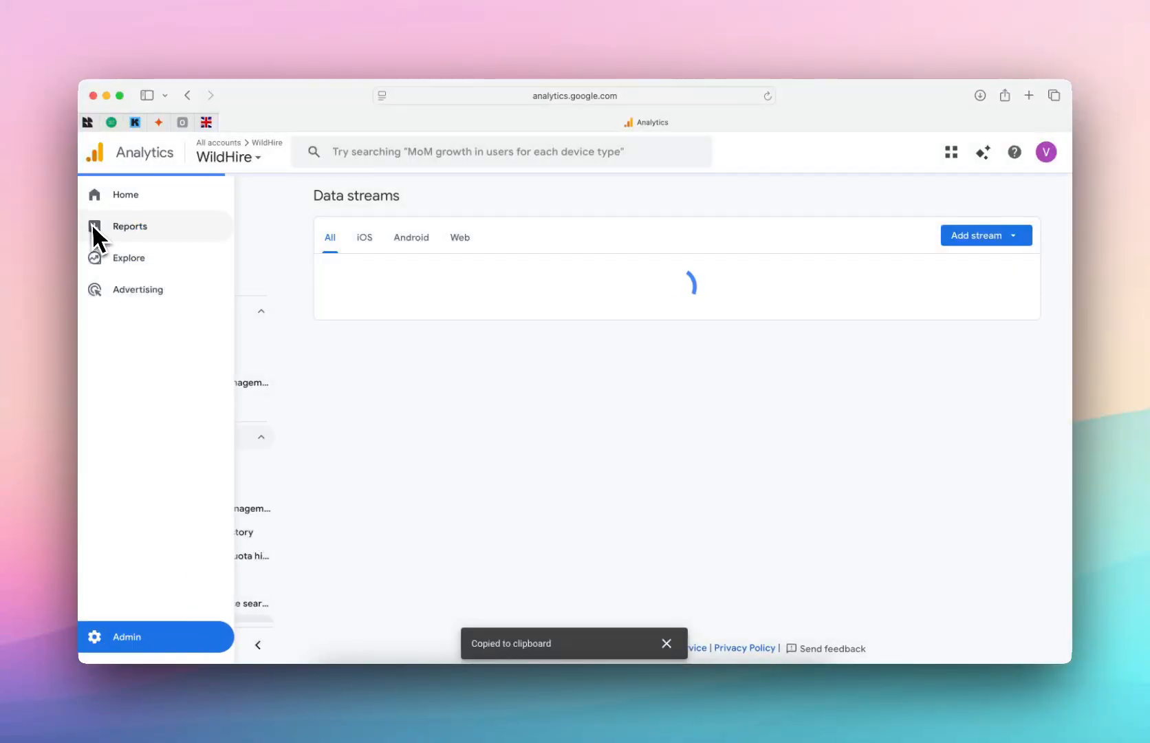
left_click(117, 199)
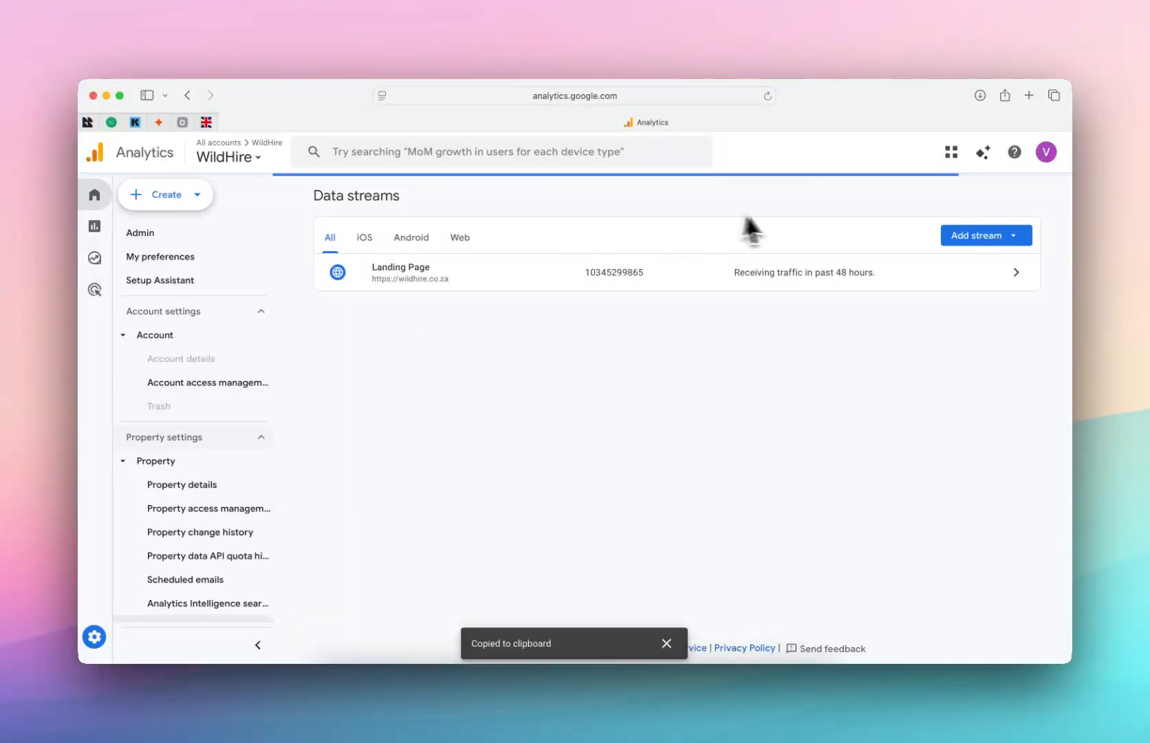
Step: Scroll through the Home overview, then open the Reports snapshot page
mouse_move(102, 235)
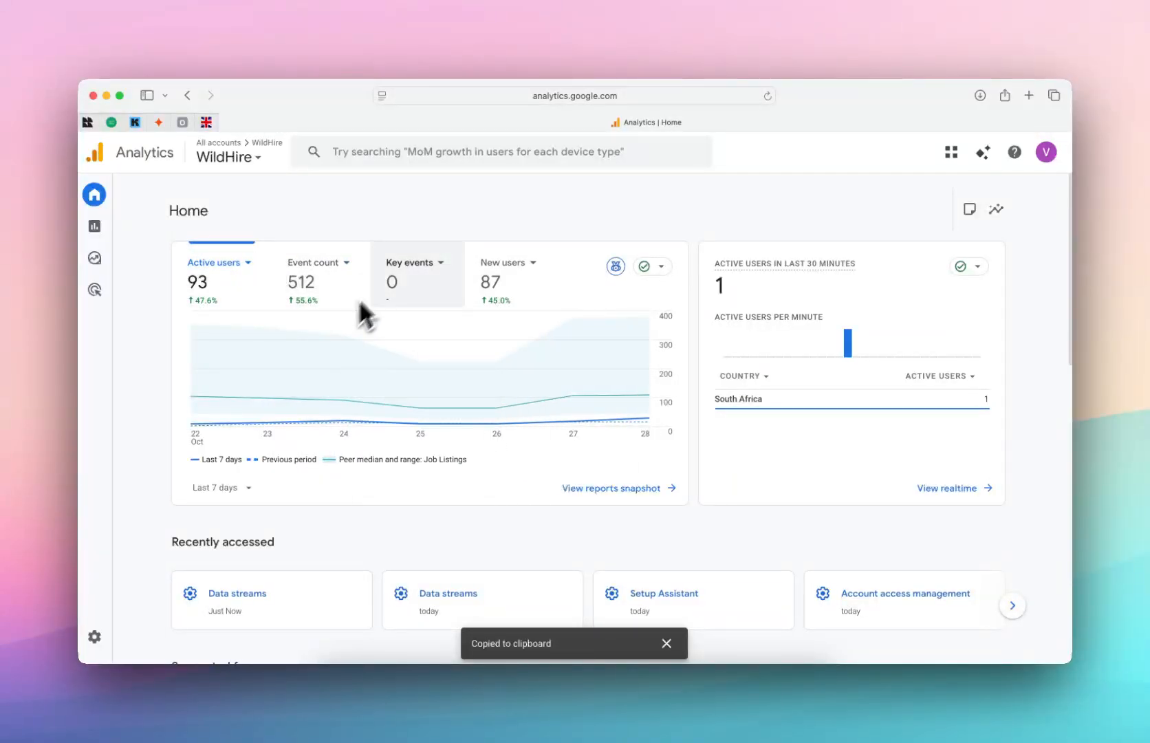
scroll(482, 475, "down", 3)
scroll(485, 509, "down", 5)
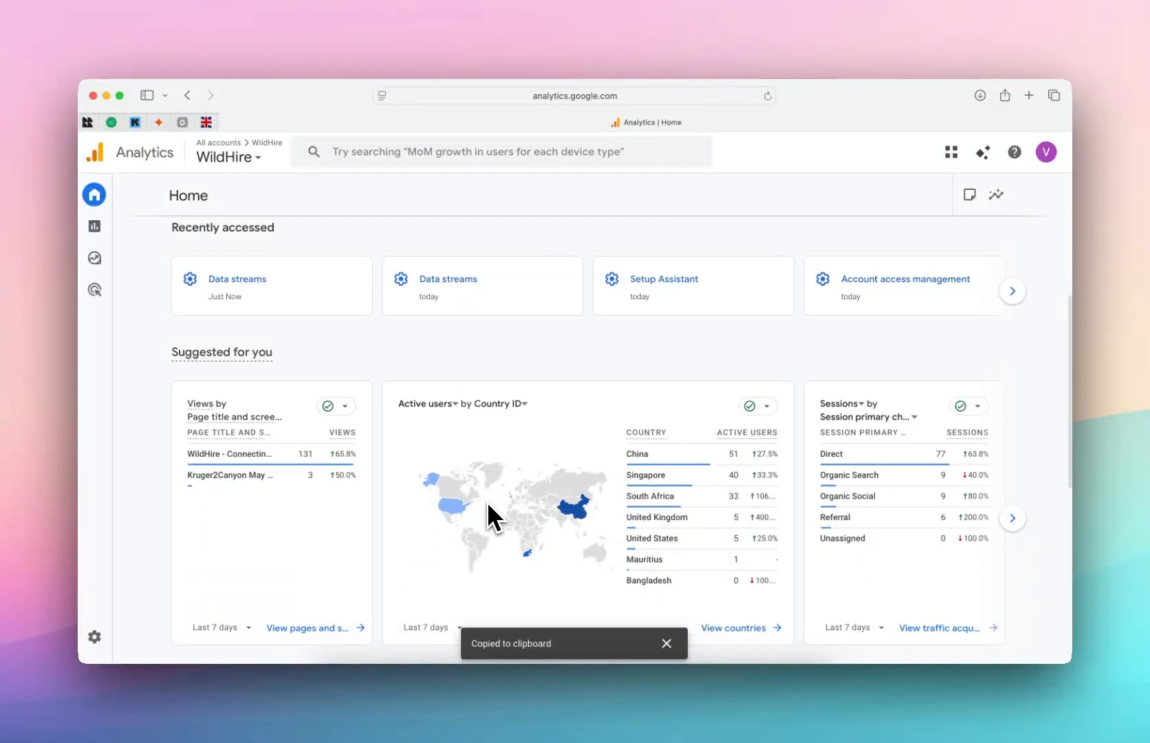
scroll(599, 440, "up", 4)
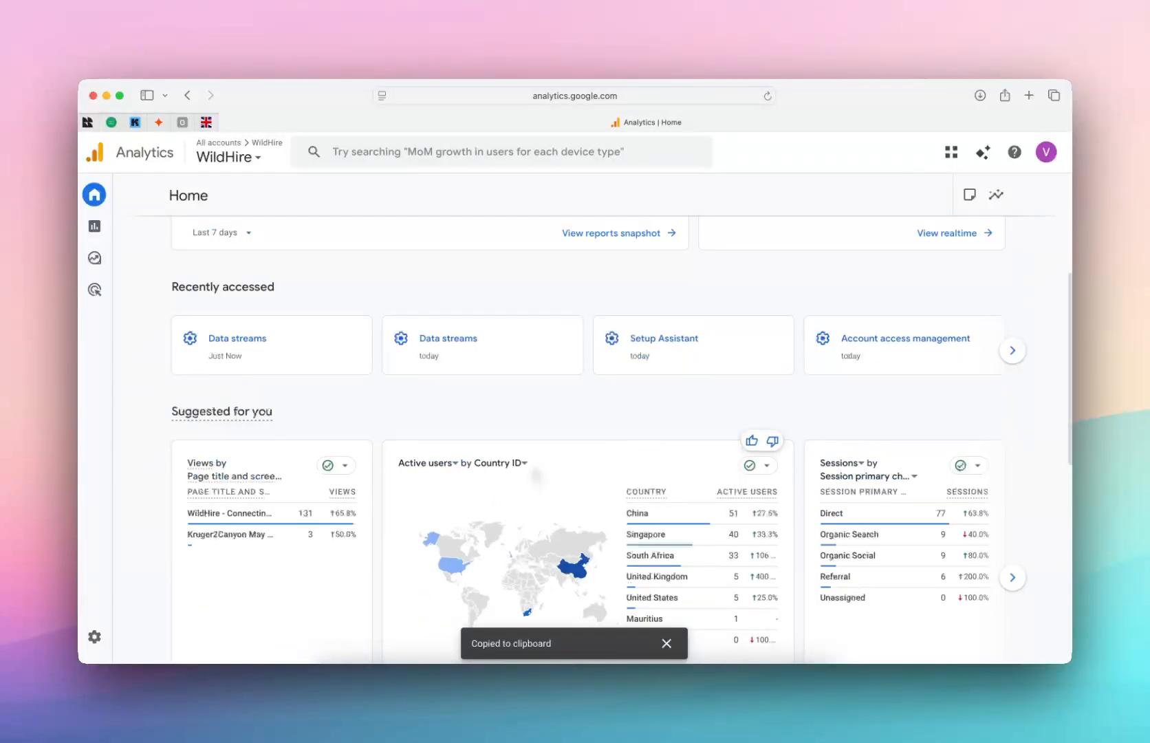
scroll(599, 440, "down", 7)
scroll(559, 450, "down", 1)
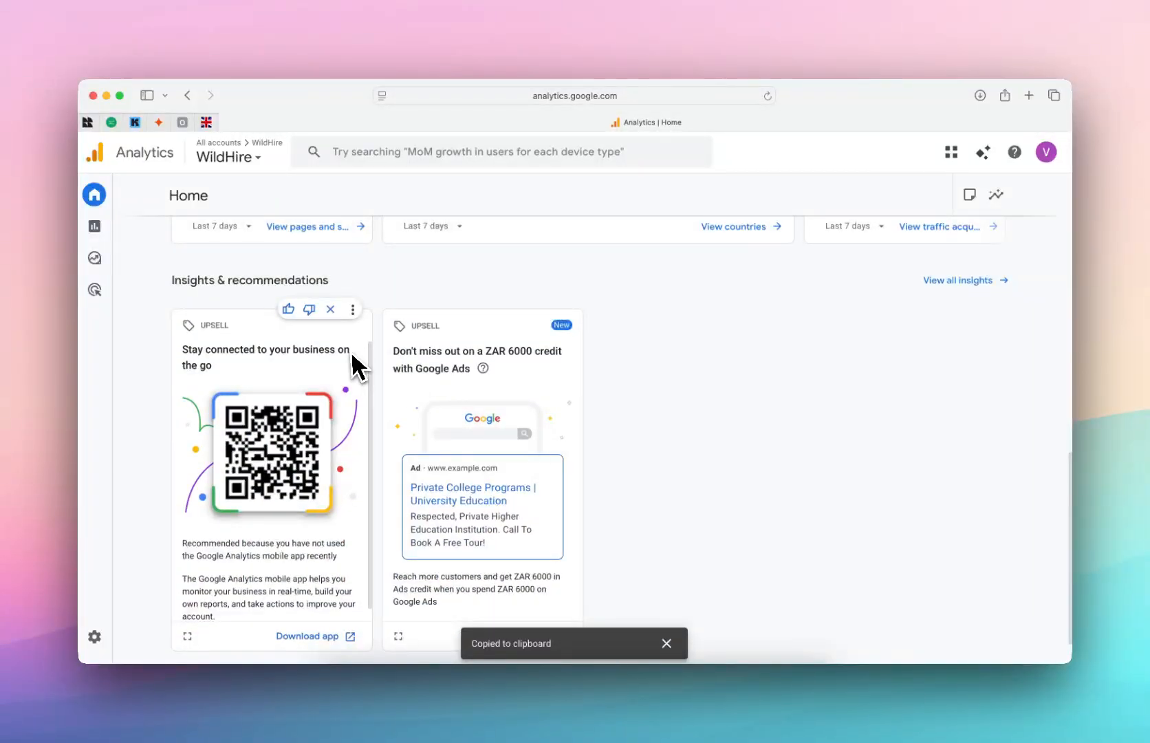
scroll(357, 364, "up", 4)
scroll(351, 362, "up", 3)
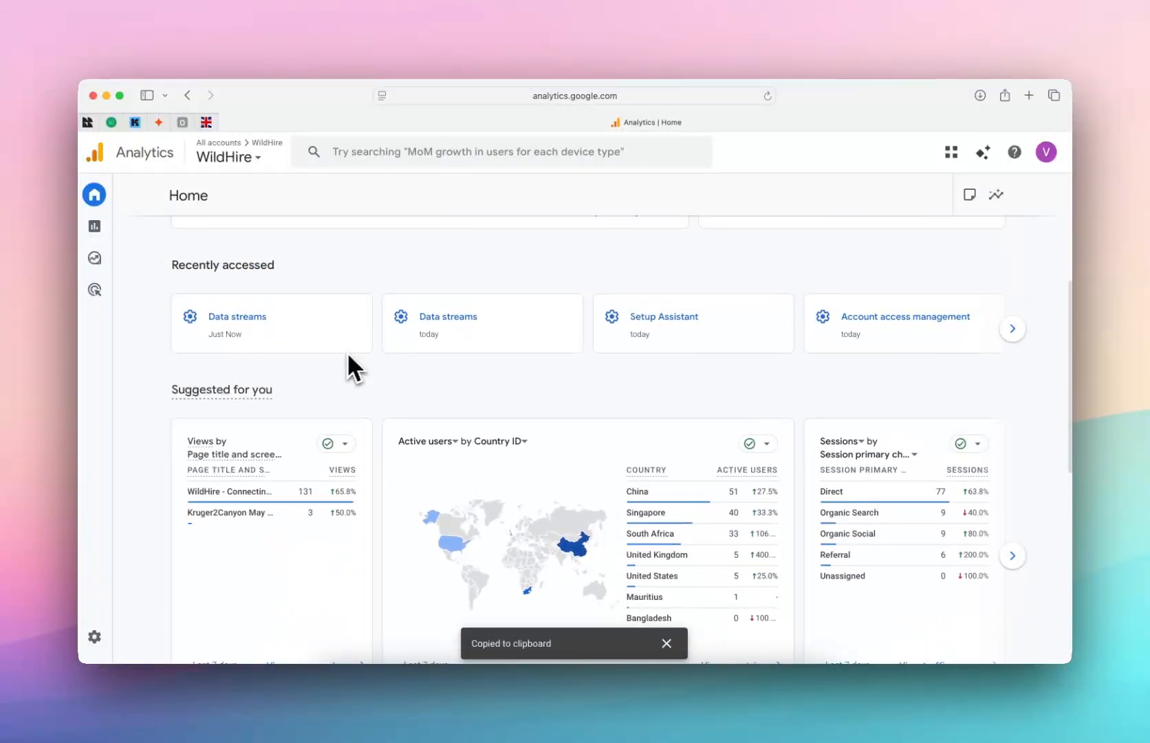
left_click(95, 233)
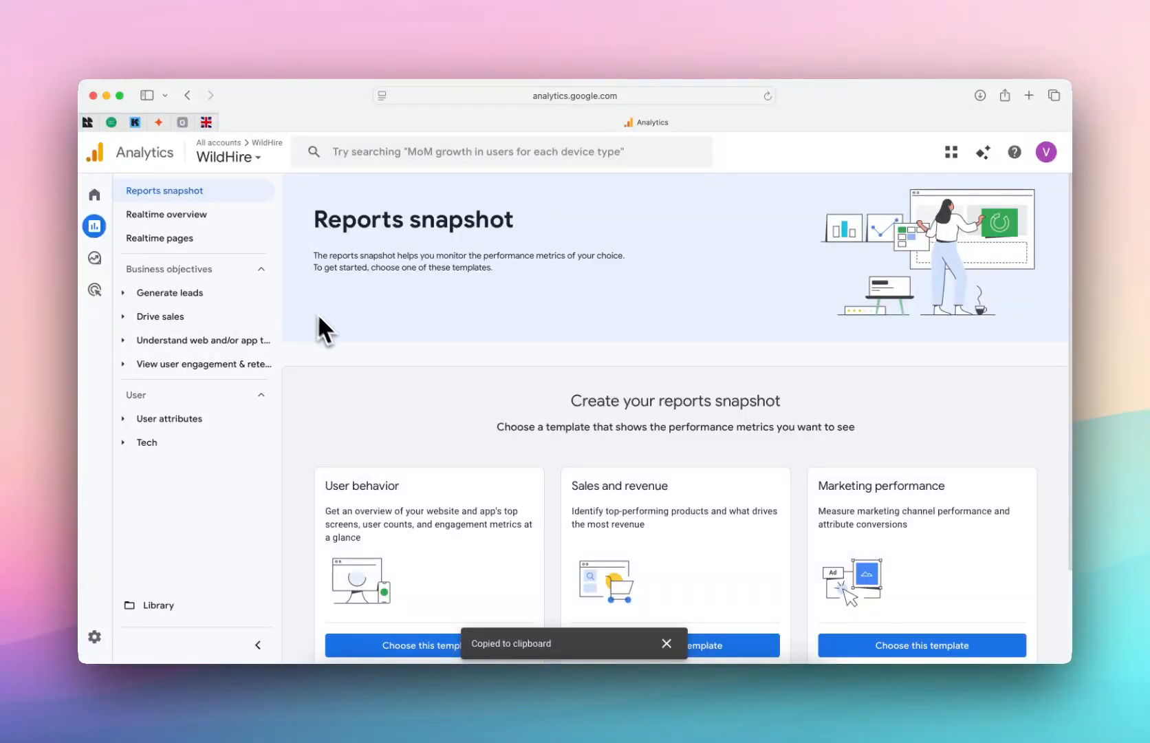
Step: Return to Framer's Site Settings and verify the Google Analytics Measurement ID is filled in
left_click(646, 684)
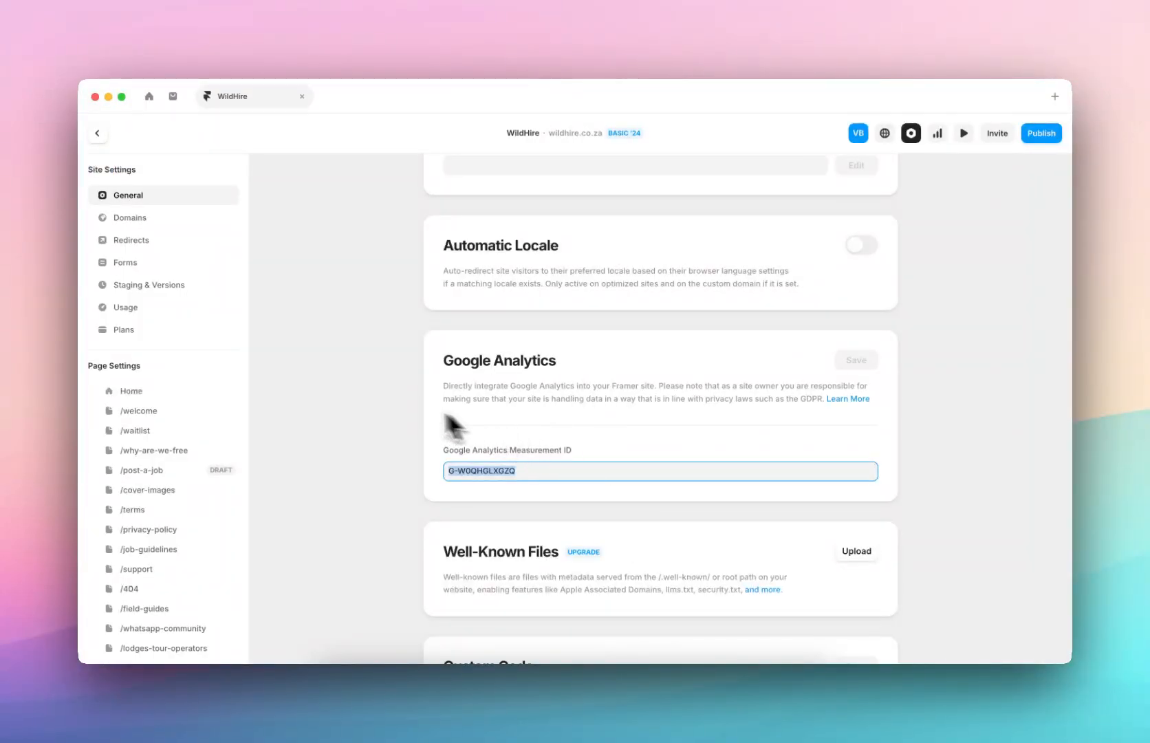
left_click(522, 475)
left_click(371, 422)
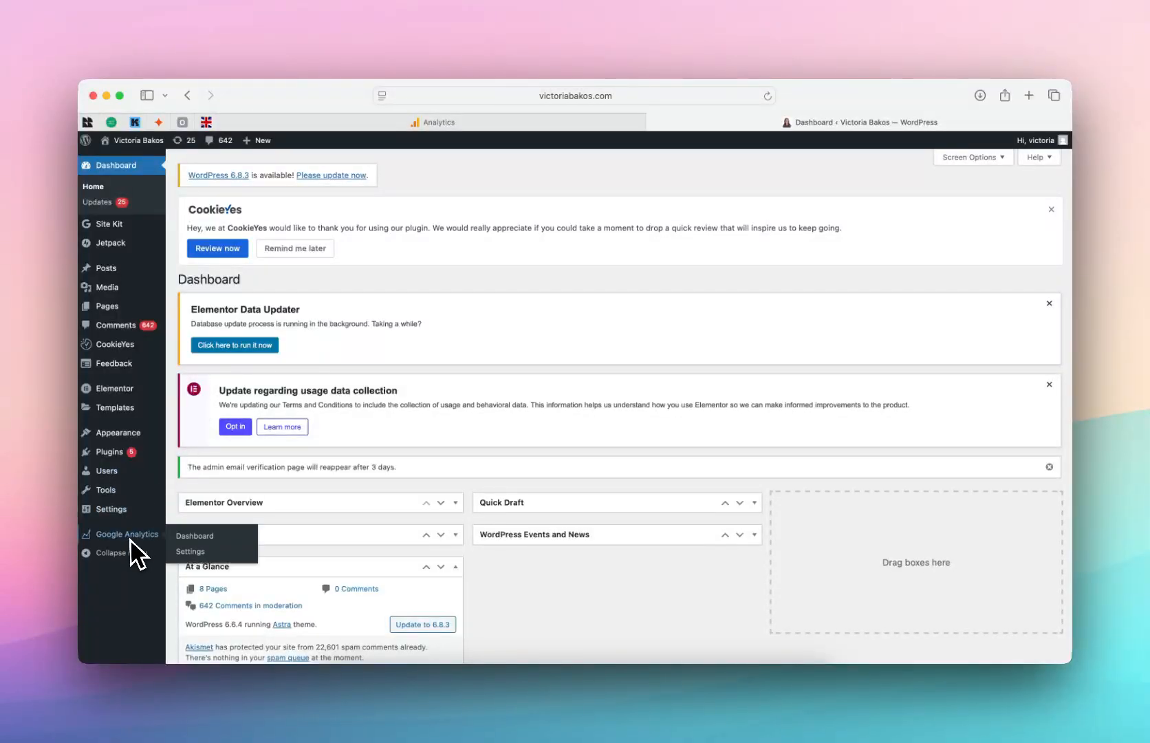
Step: Go to Plugins > Installed Plugins from the WordPress admin sidebar
mouse_move(104, 228)
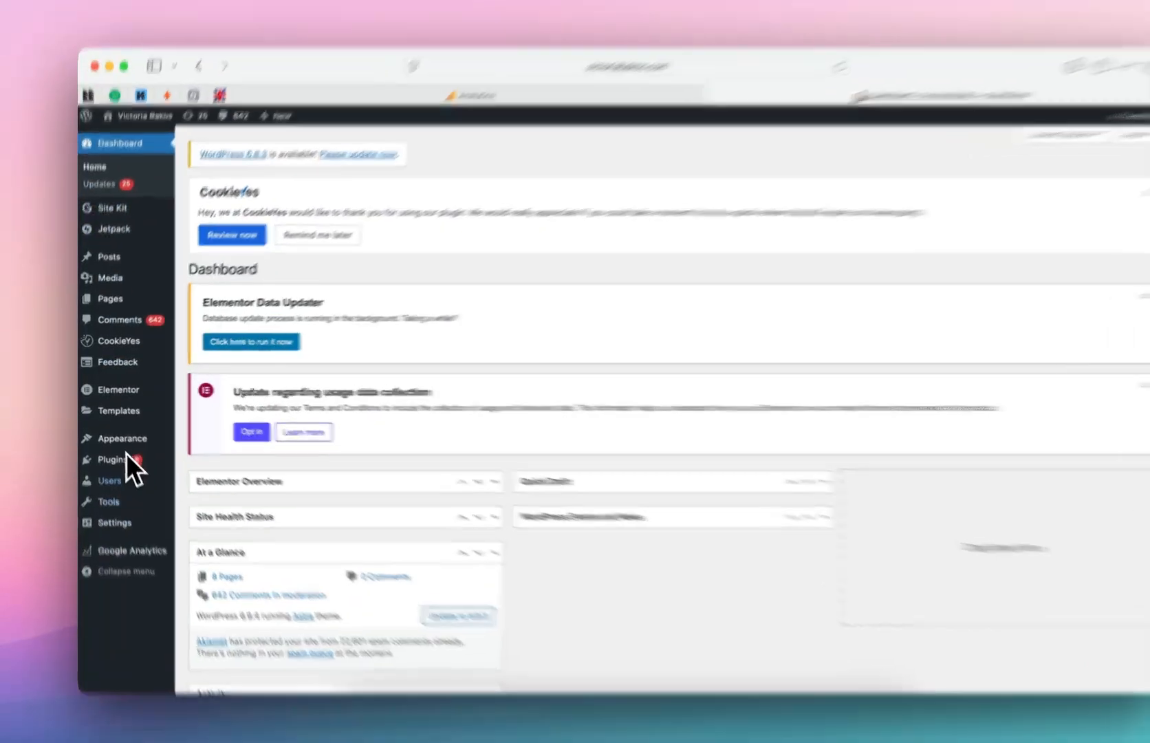
mouse_move(126, 454)
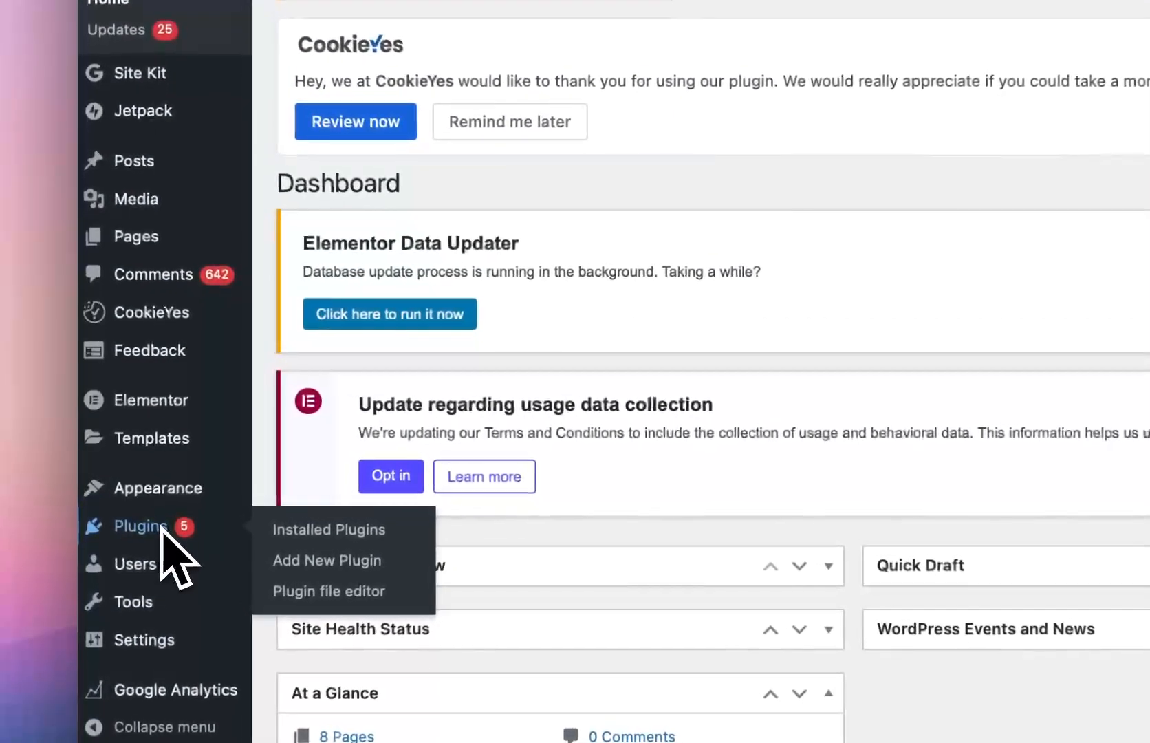
left_click(96, 530)
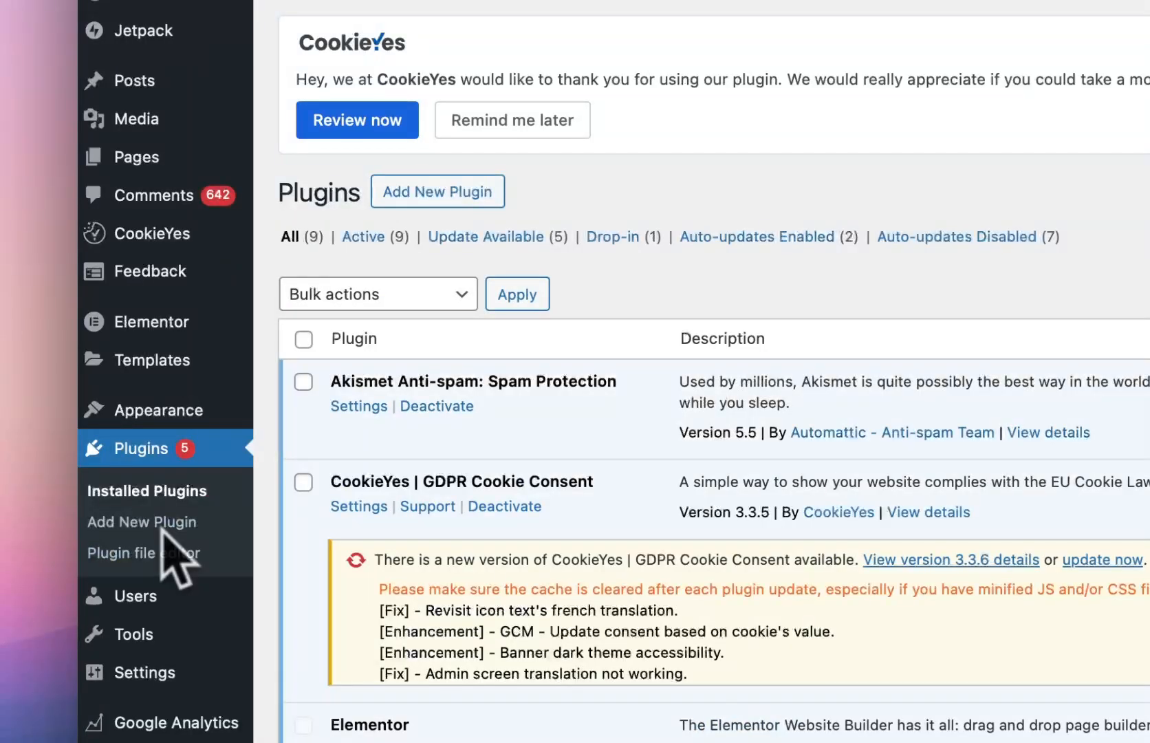
Step: Search Add Plugins for 'site kit' and find Site Kit by Google already active
left_click(437, 192)
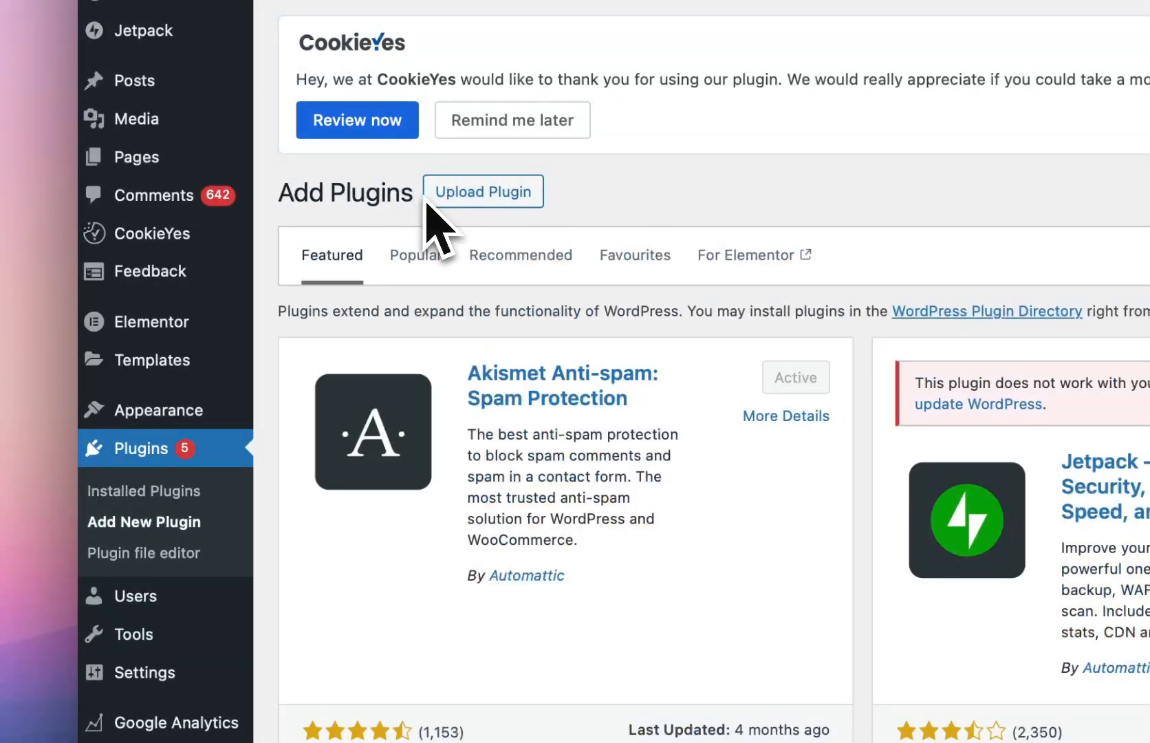
type("site ki")
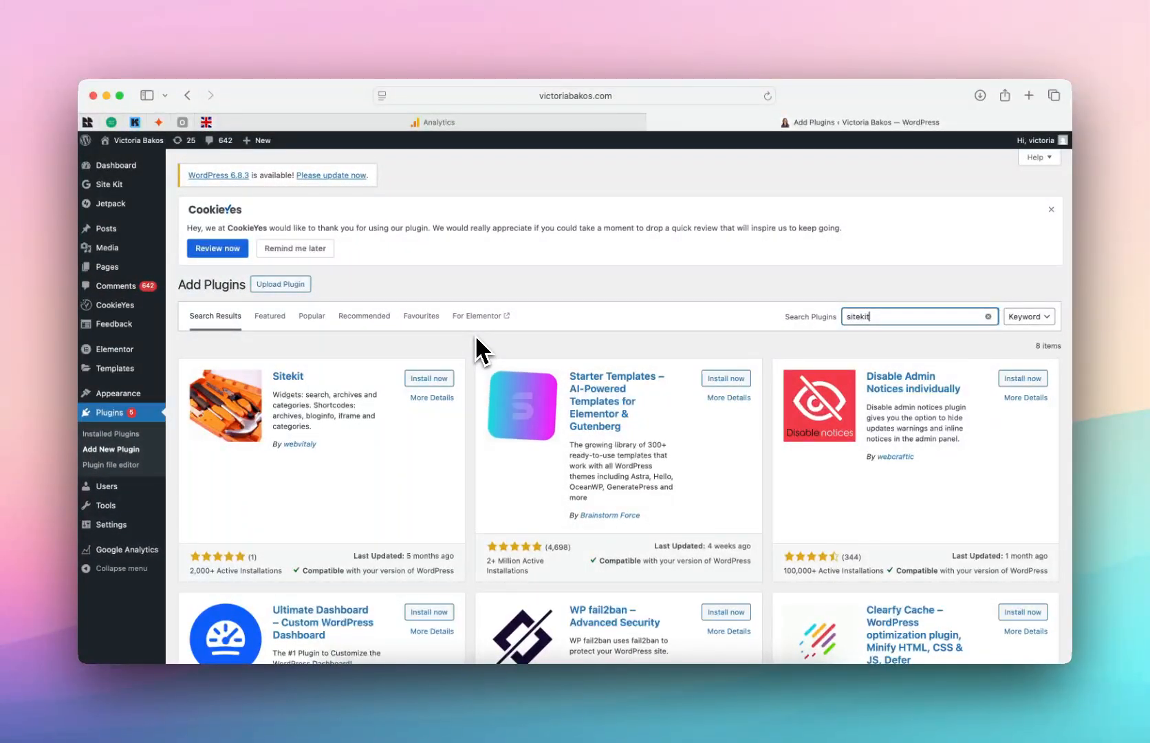
type("t")
key("Left")
key("Left")
key("Left")
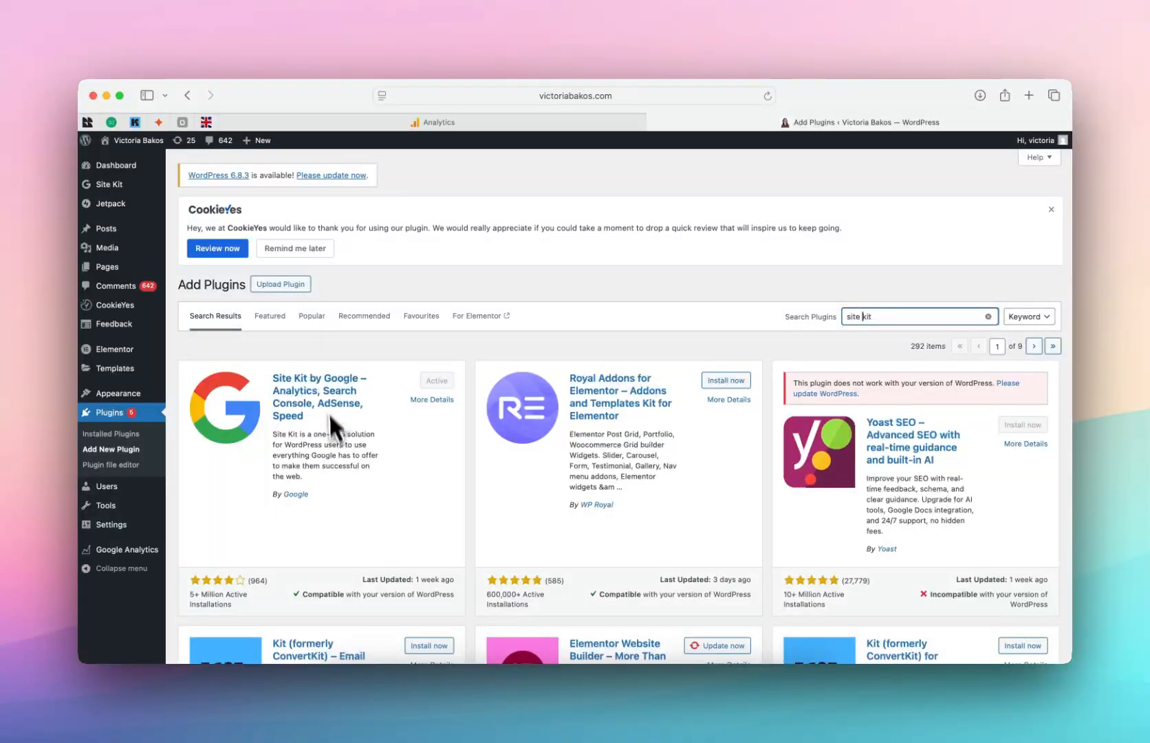
Step: Open the Site Kit dashboard, review the 33 visitors over 28 days, and show the Content section
mouse_move(110, 187)
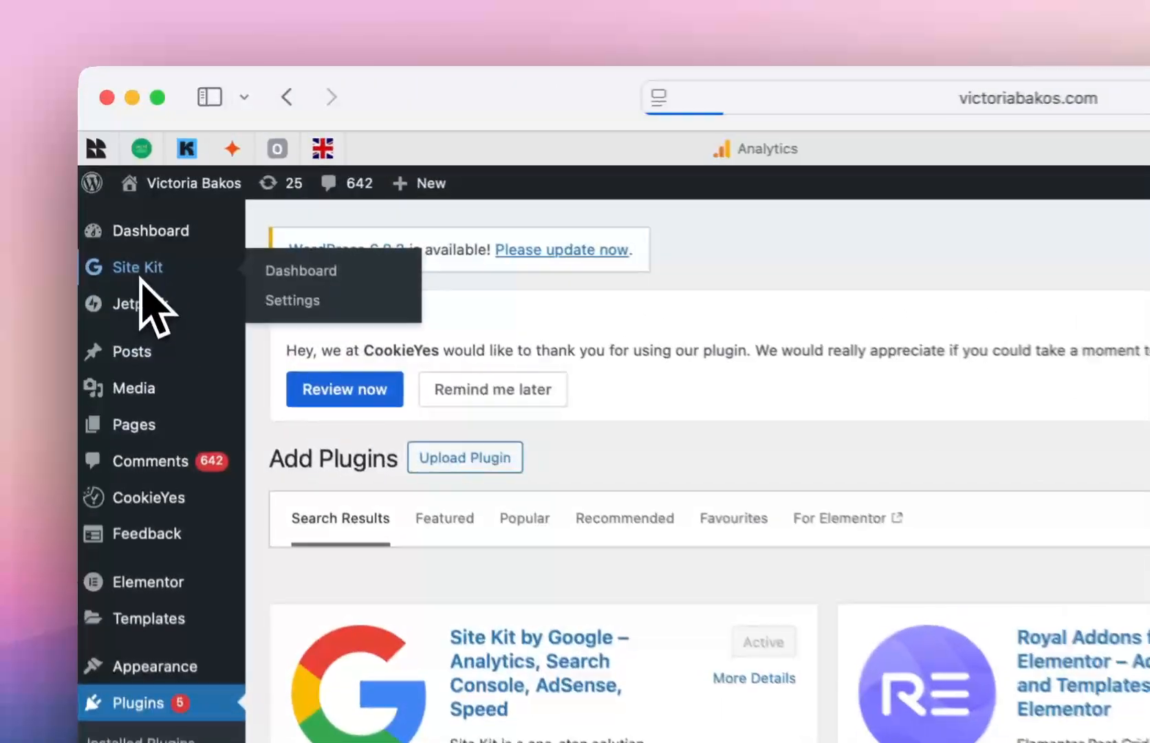
left_click(140, 275)
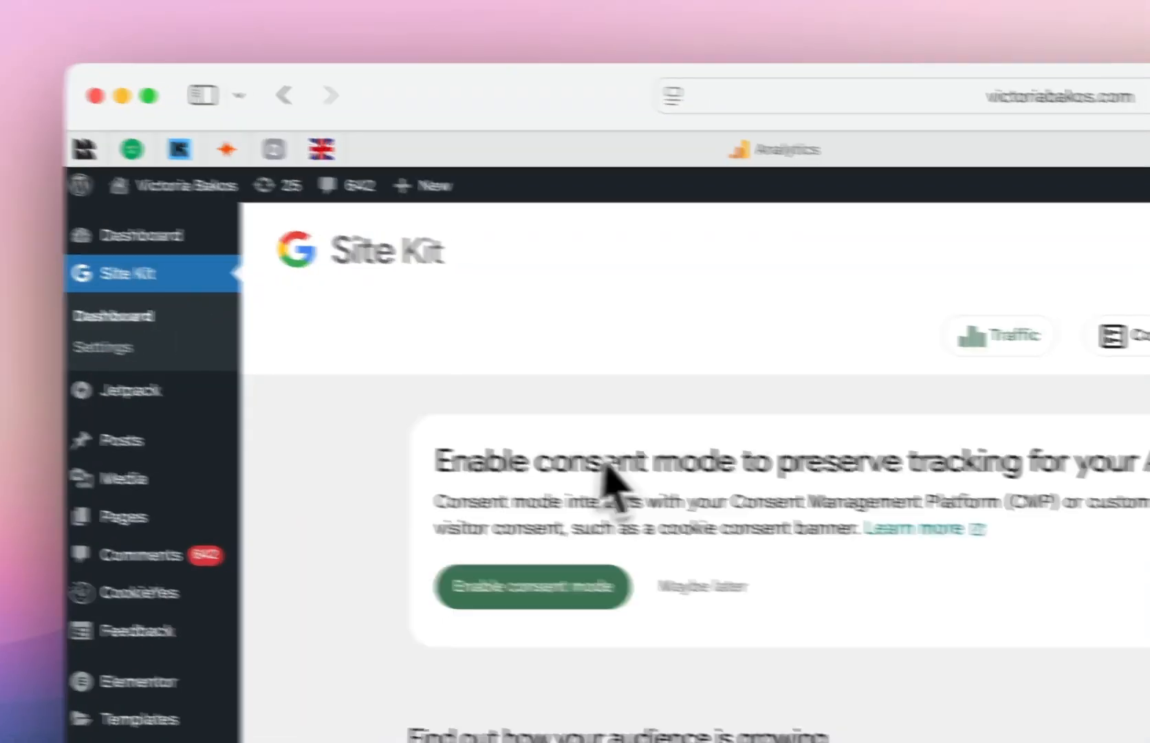
scroll(759, 387, "down", 10)
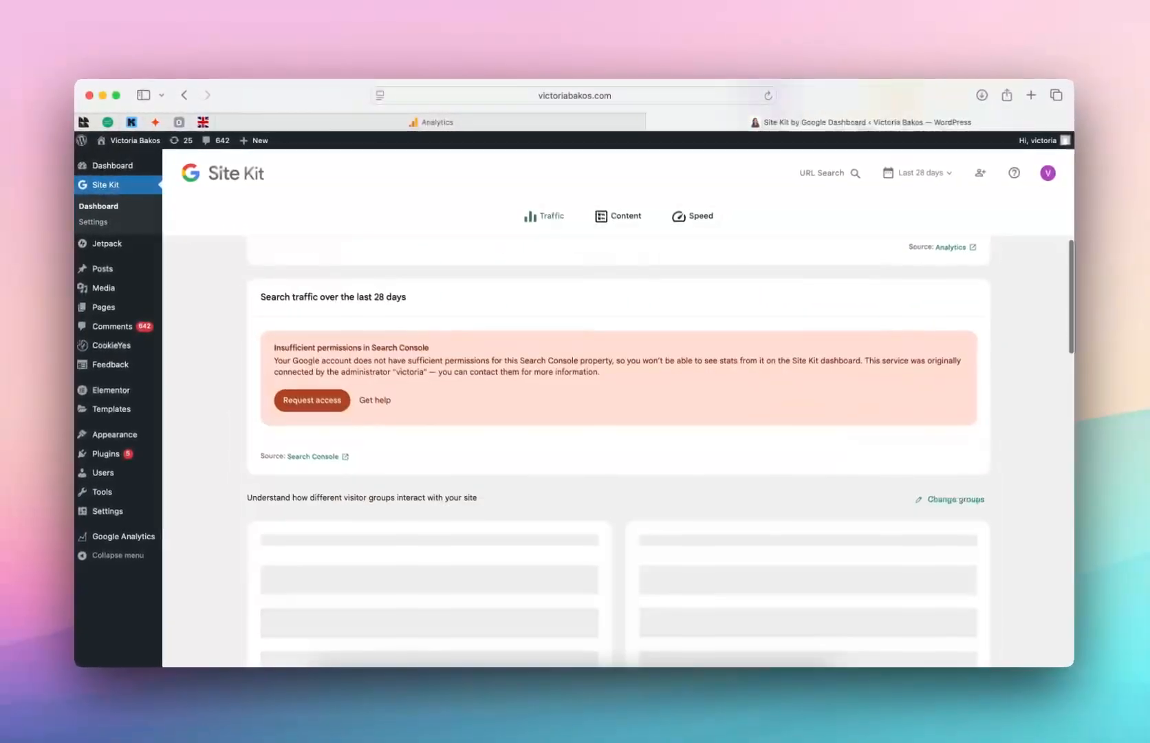
scroll(525, 377, "down", 5)
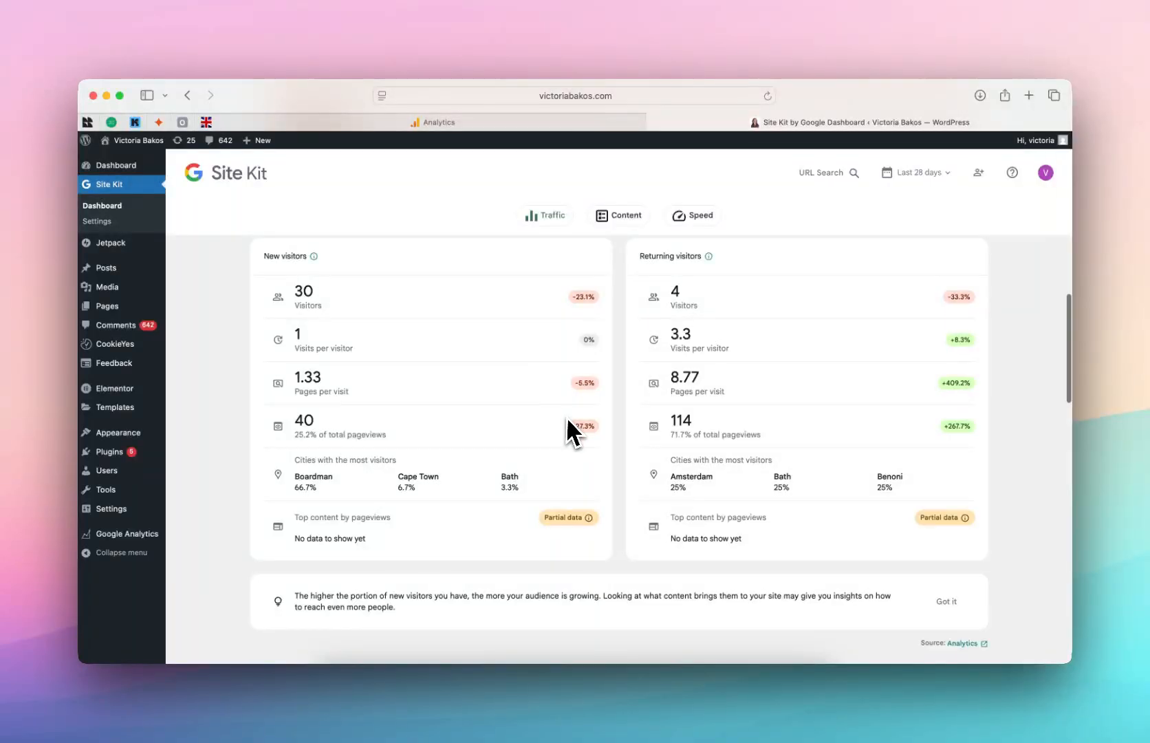
scroll(570, 428, "down", 5)
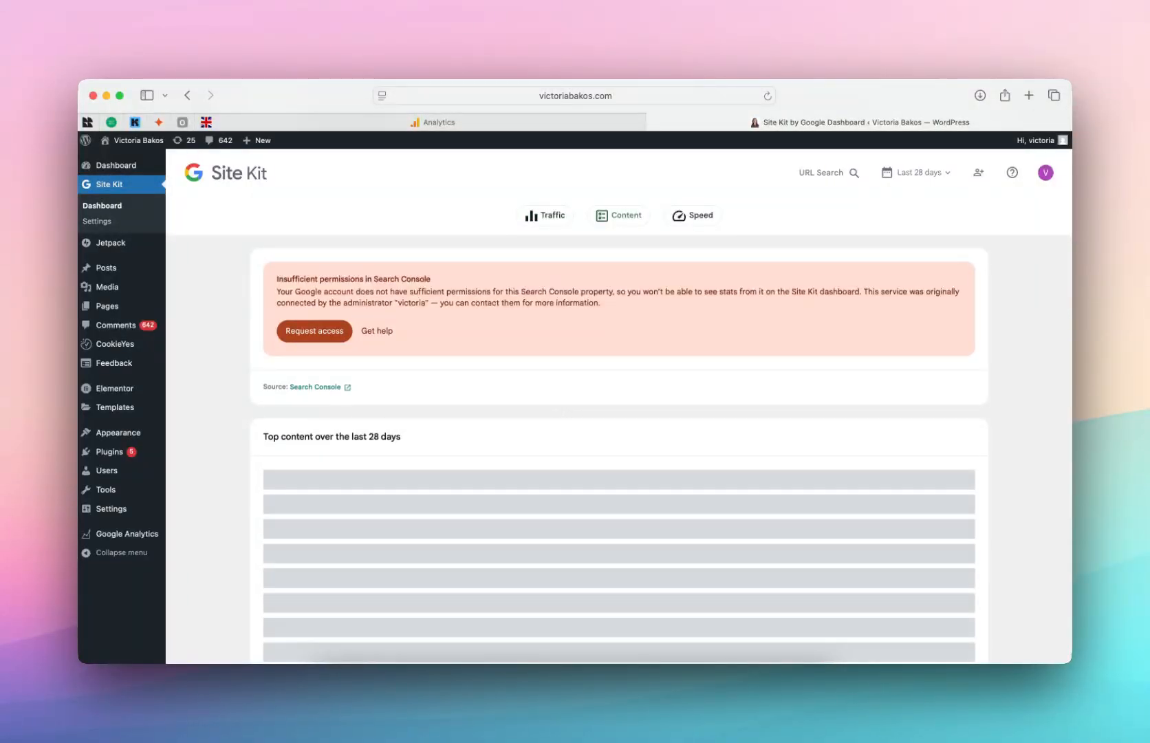
scroll(555, 380, "up", 16)
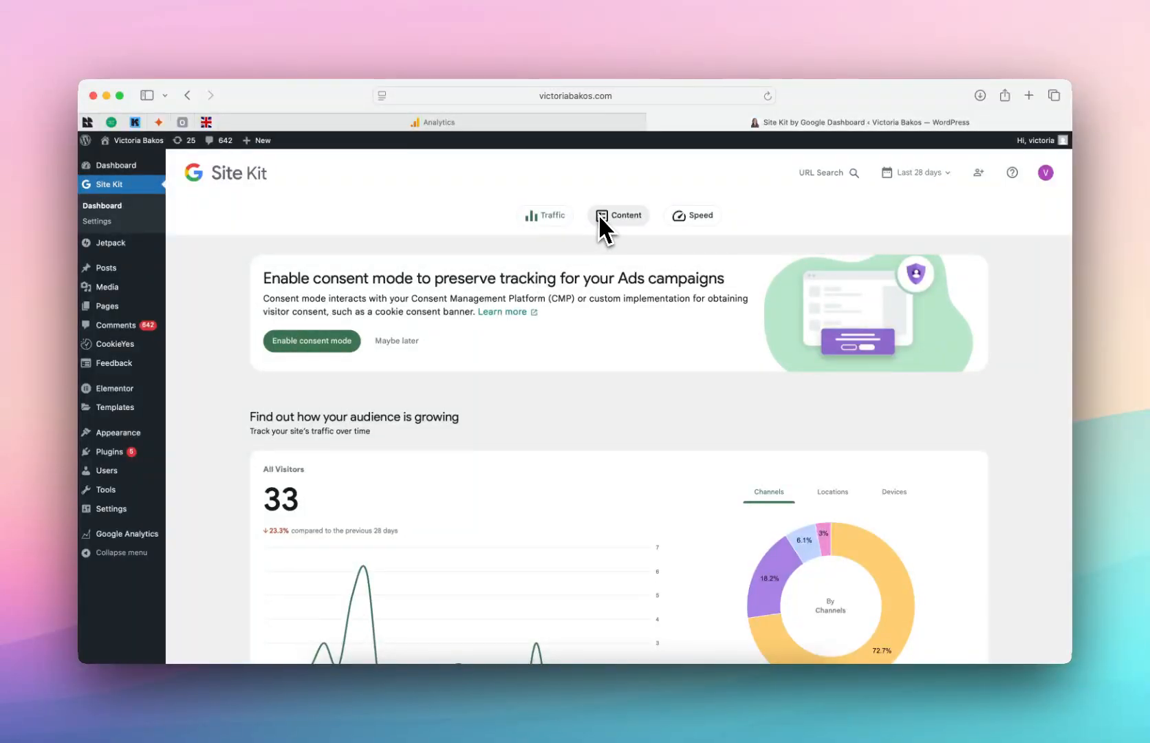
left_click(624, 219)
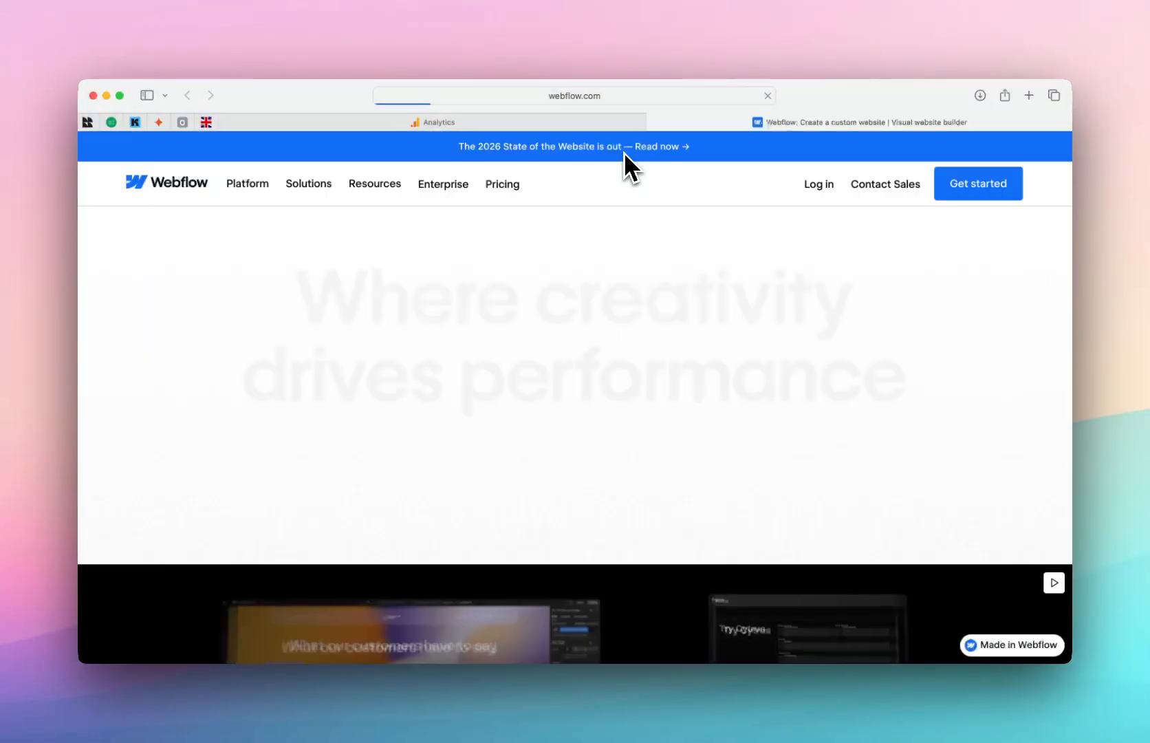
Step: Log in to Webflow using the saved credentials
left_click(818, 185)
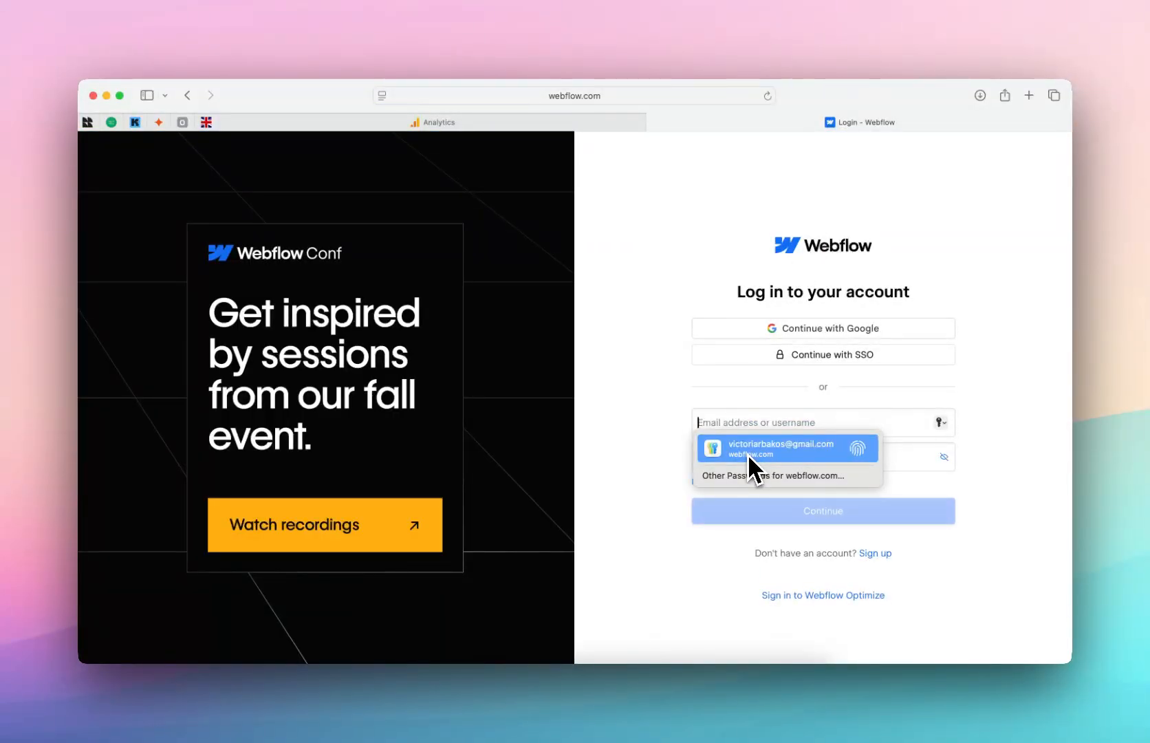
left_click(747, 454)
key("Return")
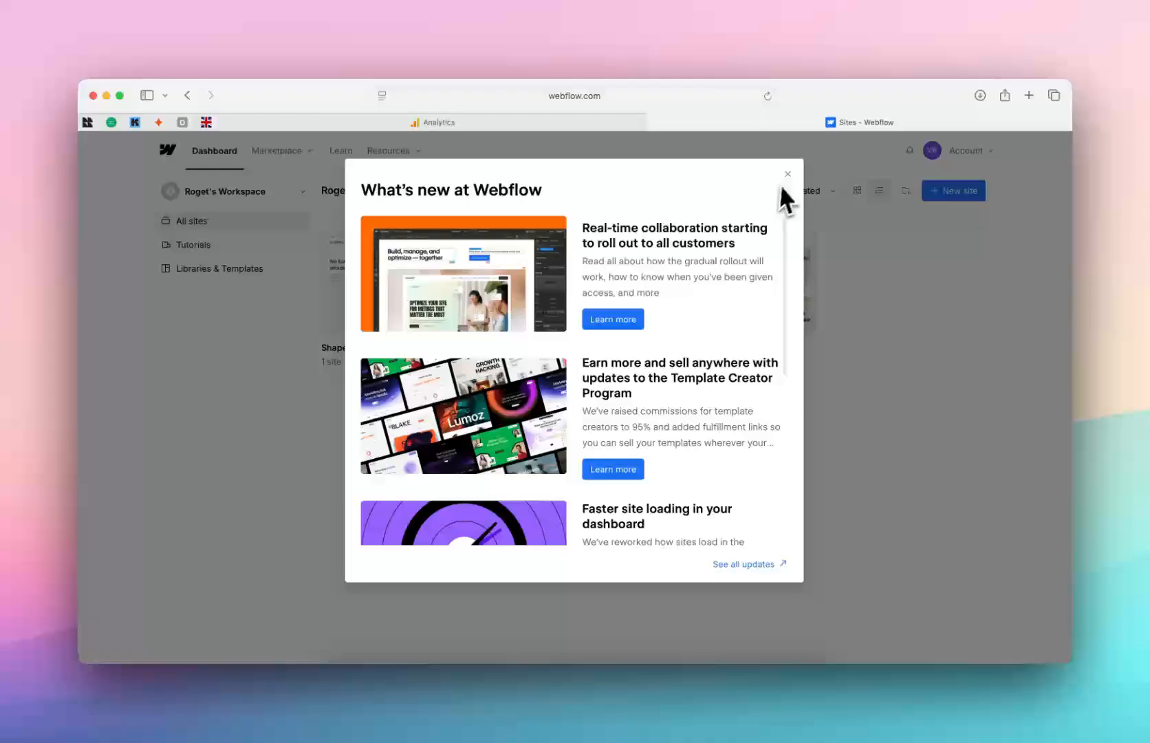
Step: Dismiss the What's new modal and switch to the freelancer workspace
left_click(786, 175)
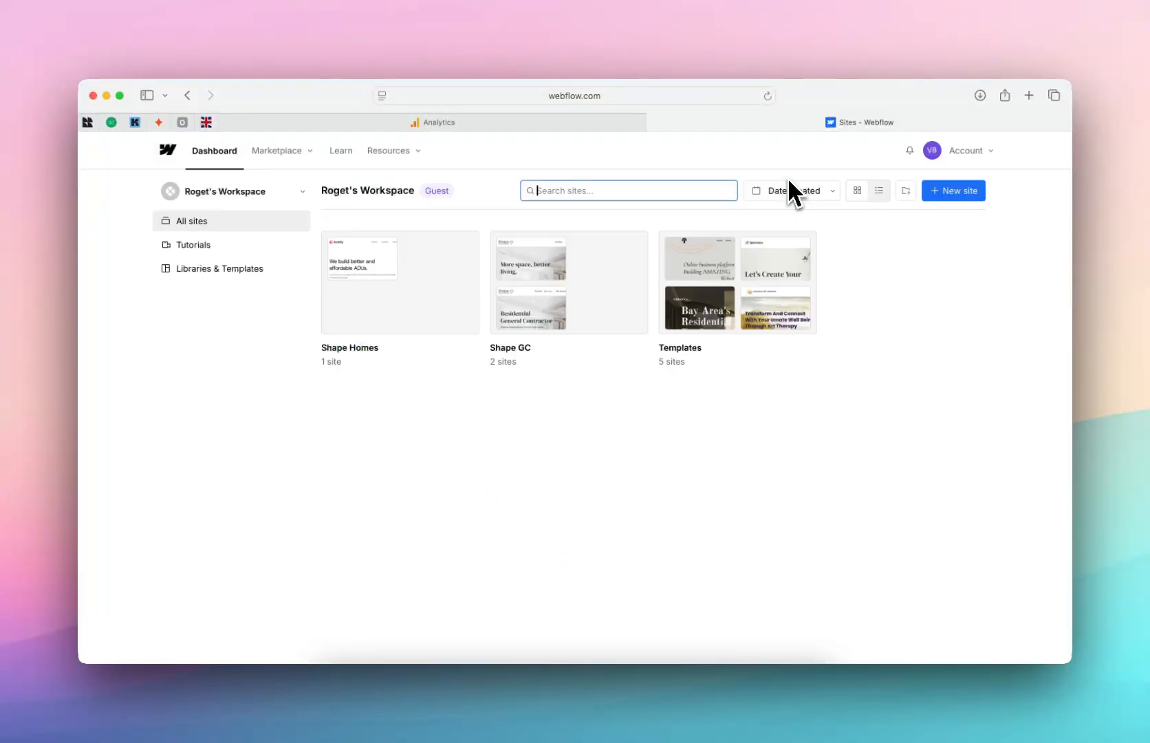
left_click(242, 192)
left_click(235, 251)
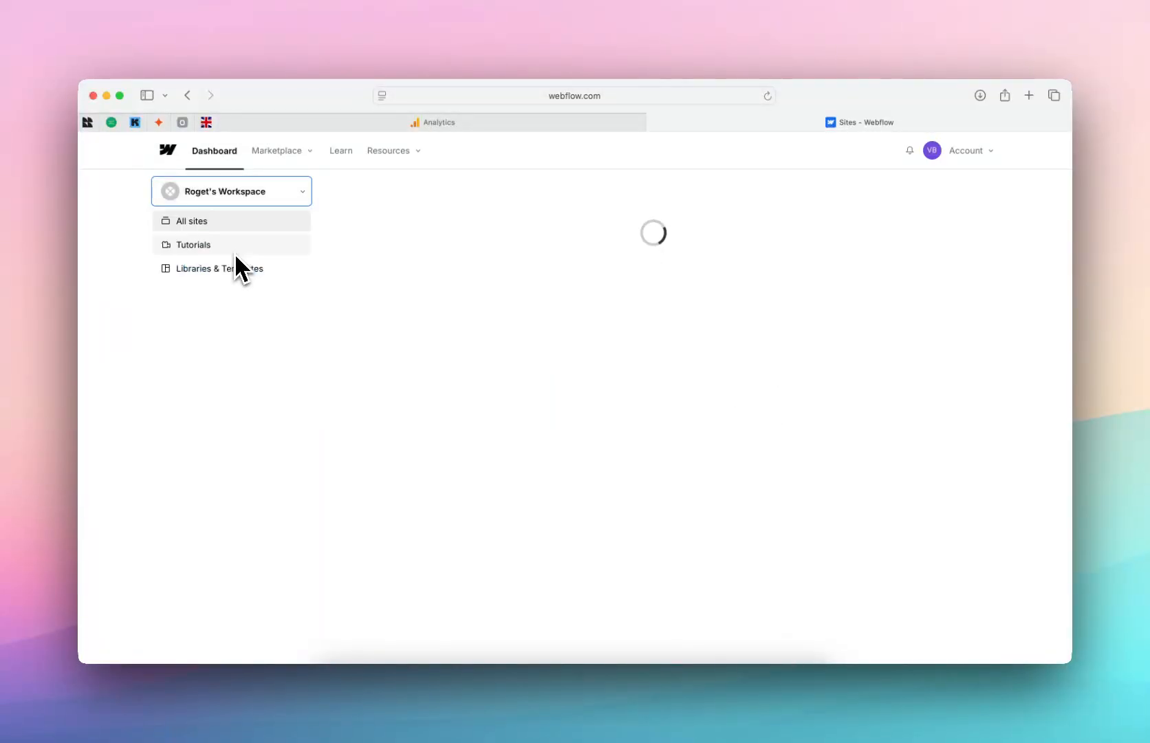
mouse_move(680, 282)
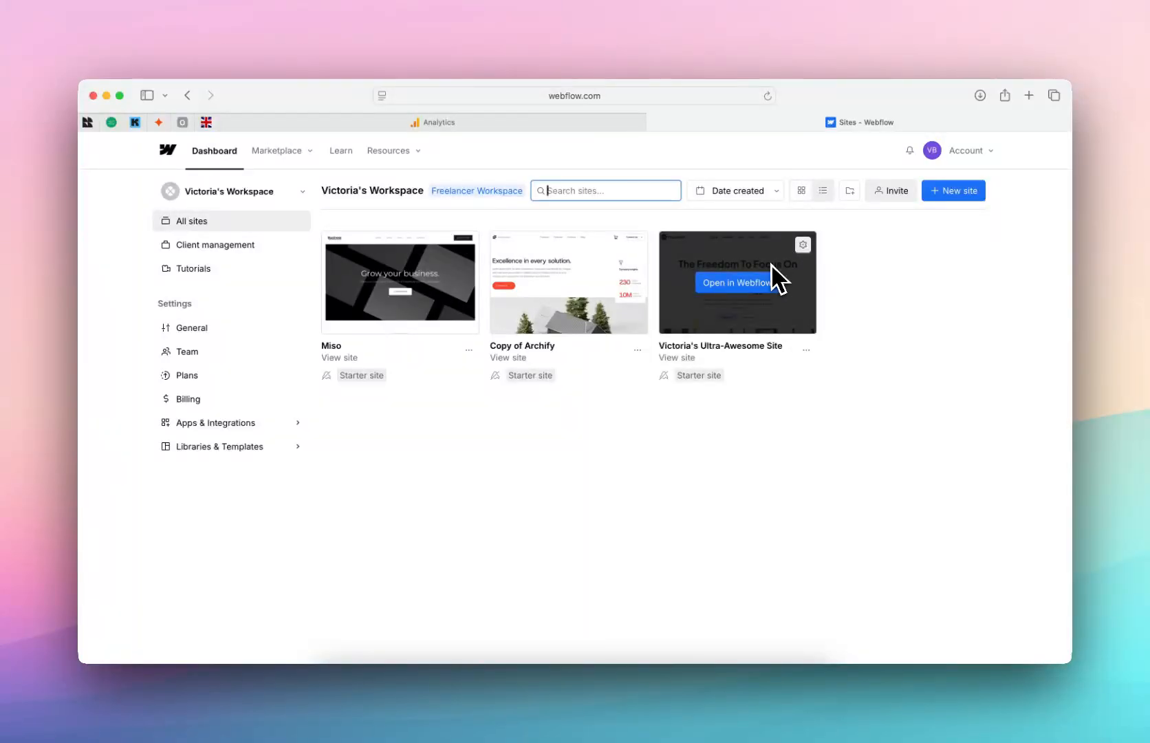
Step: Open the third Webflow site's Apps & Integrations settings and select the empty Measurement ID field
left_click(803, 245)
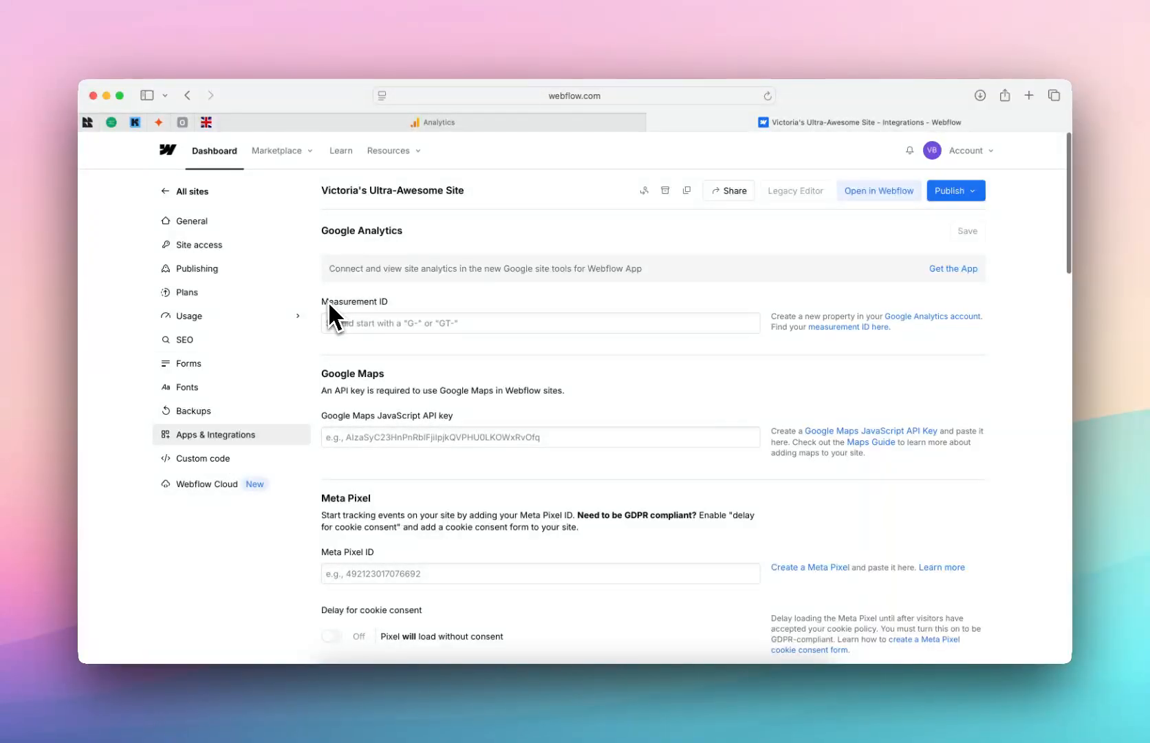
left_click_drag(323, 231, 462, 238)
left_click(464, 238)
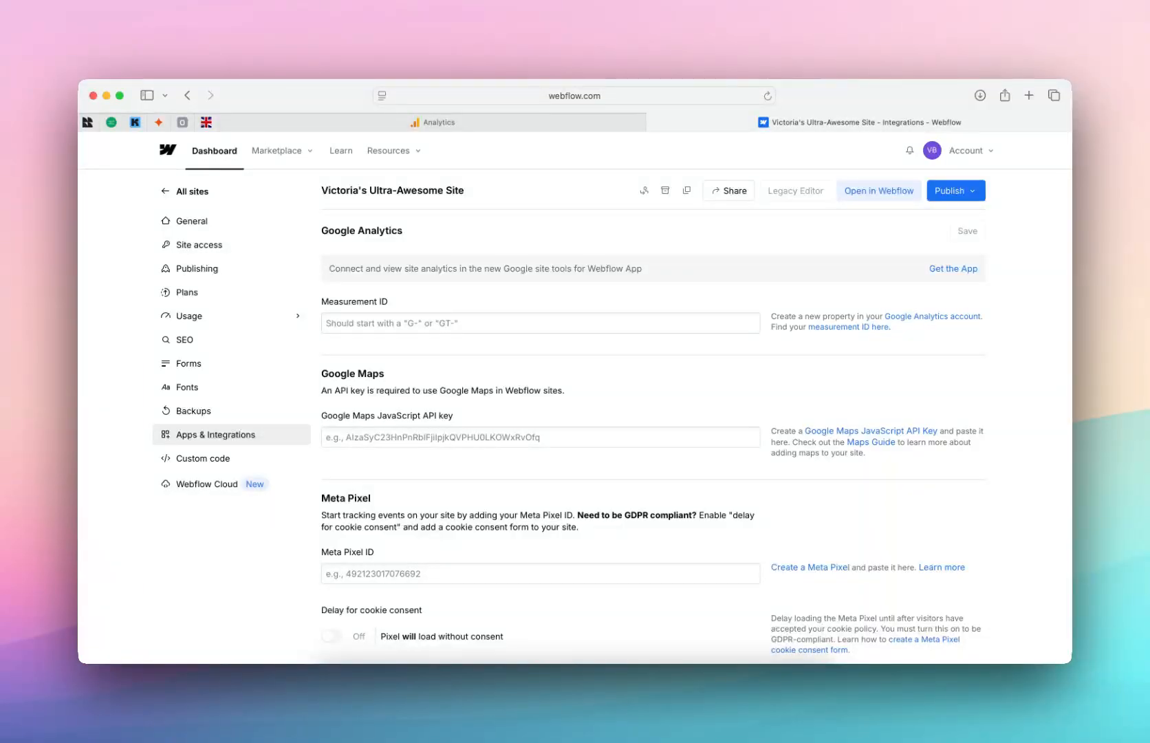
left_click(435, 325)
Step: Copy the web data stream's measurement ID from Google Analytics Admin and return to Webflow
left_click(439, 123)
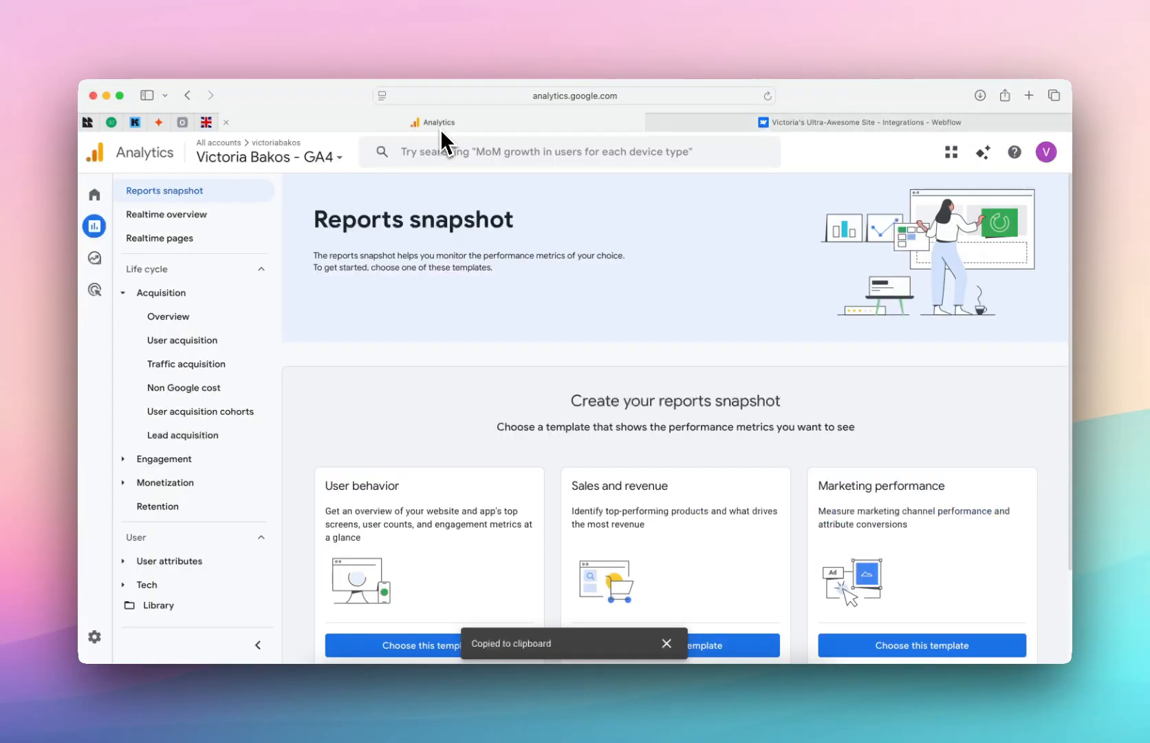
left_click(94, 636)
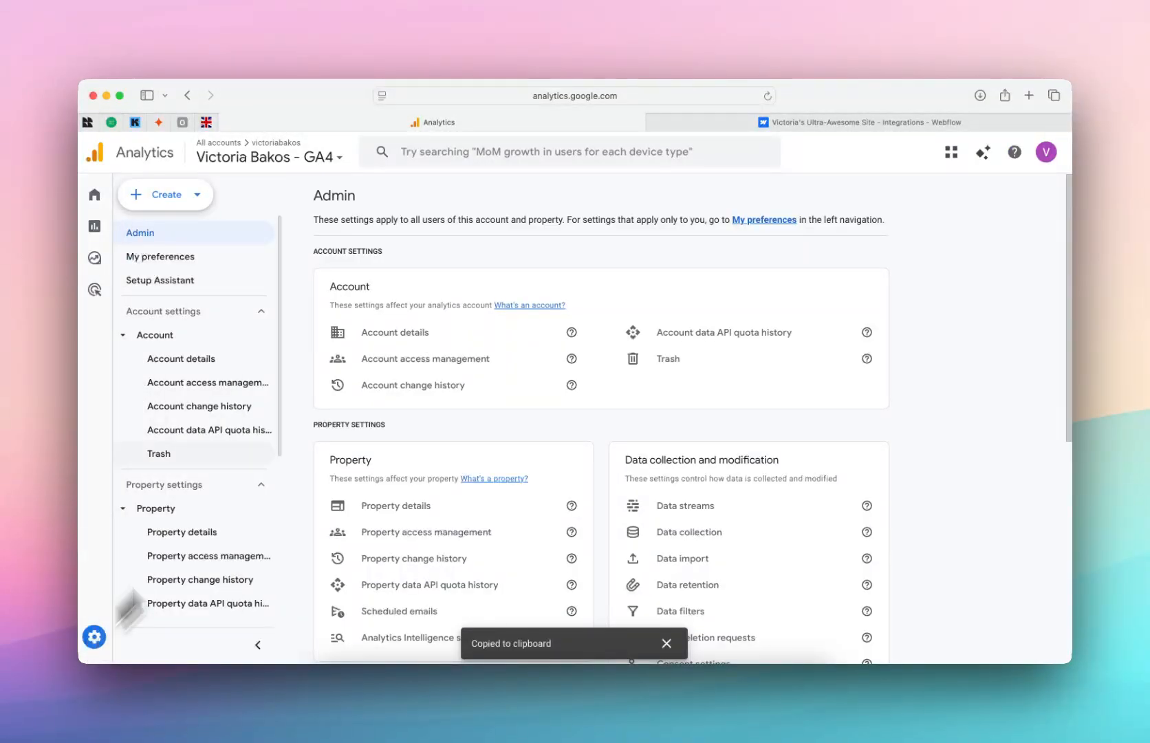
scroll(619, 468, "down", 3)
left_click(705, 413)
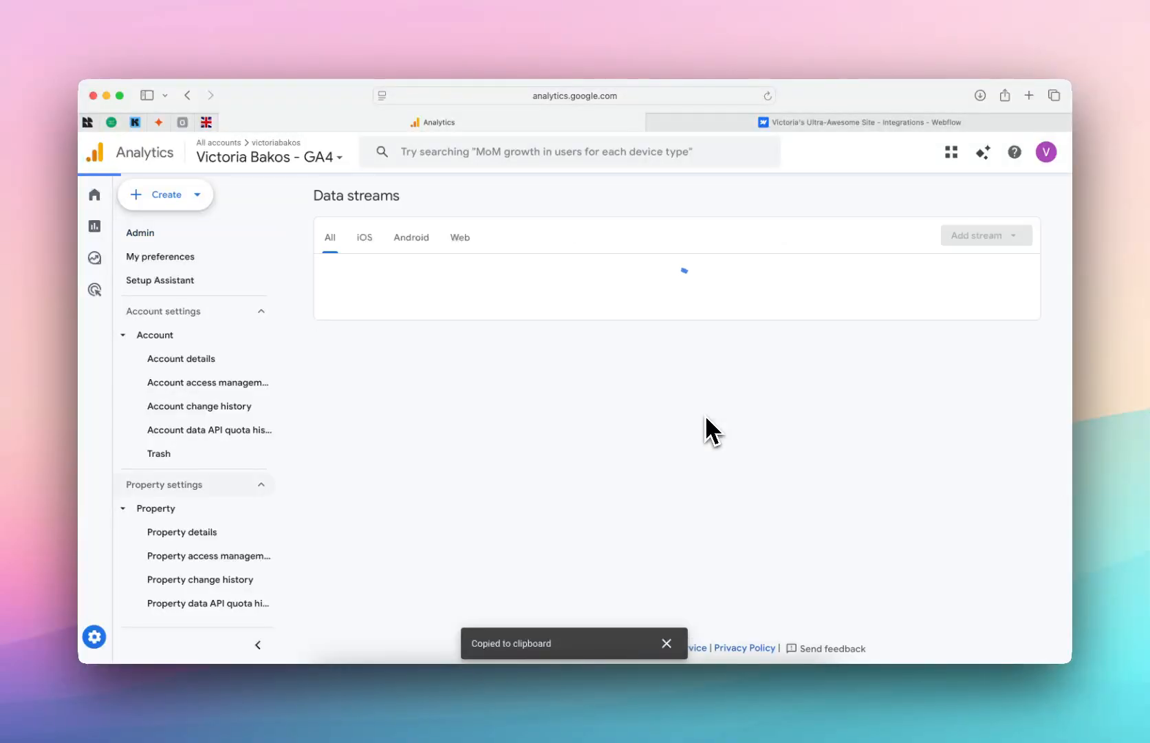
left_click(795, 278)
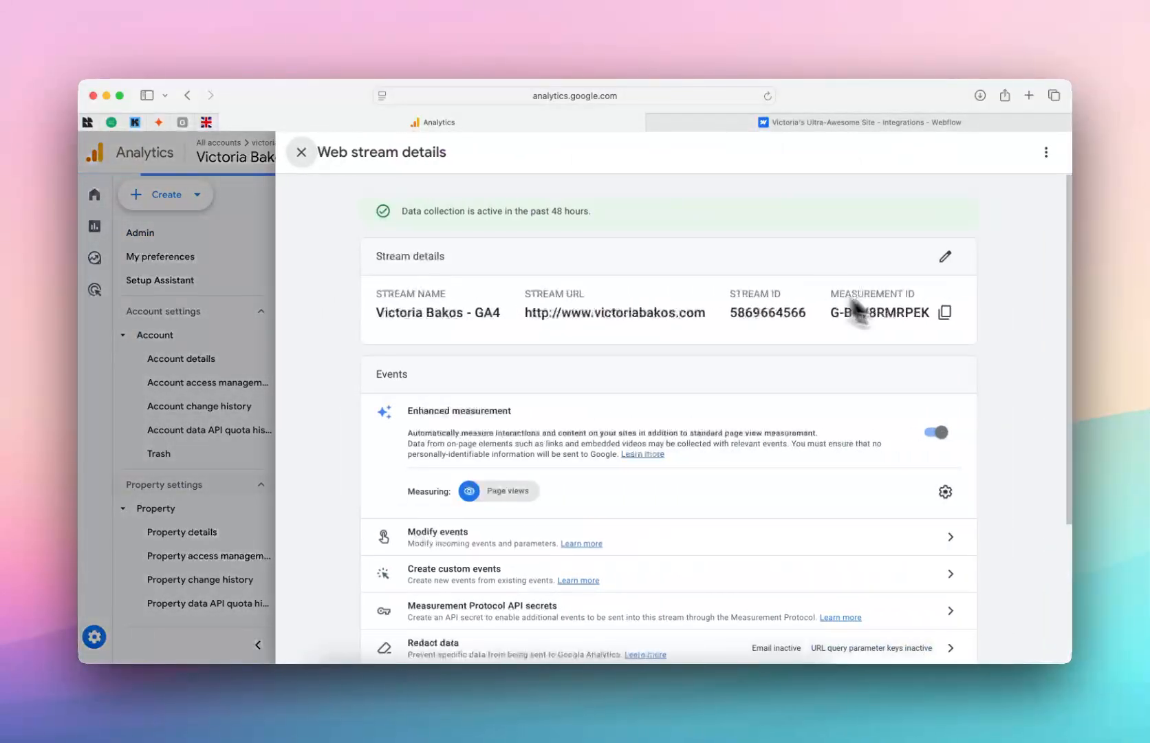
left_click(943, 313)
left_click(837, 123)
left_click(538, 322)
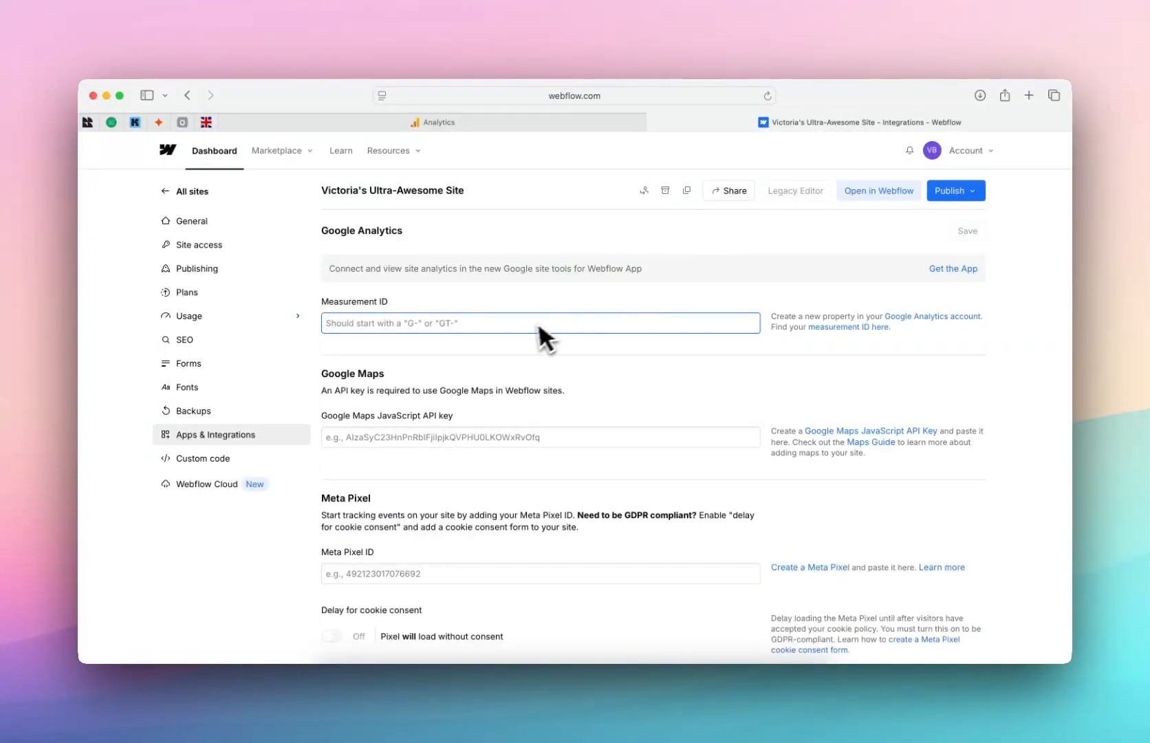
key("super+v")
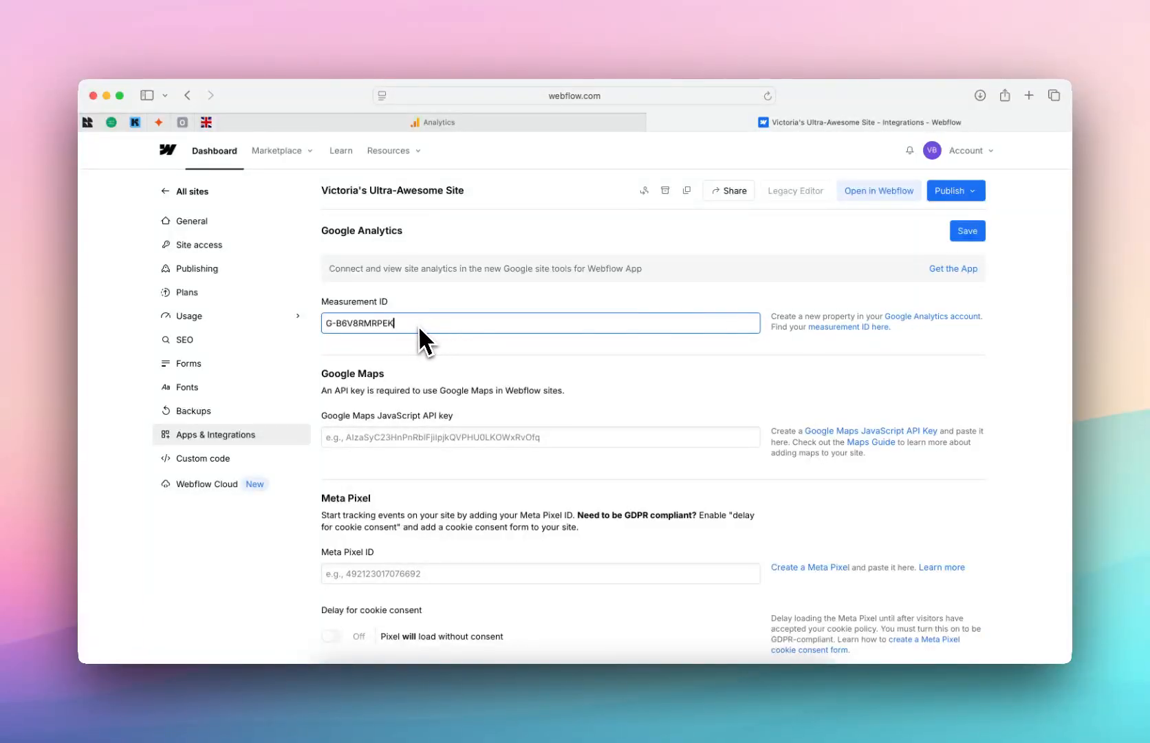
left_click_drag(420, 326, 339, 323)
key("BackSpace")
left_click(487, 295)
scroll(485, 309, "down", 1)
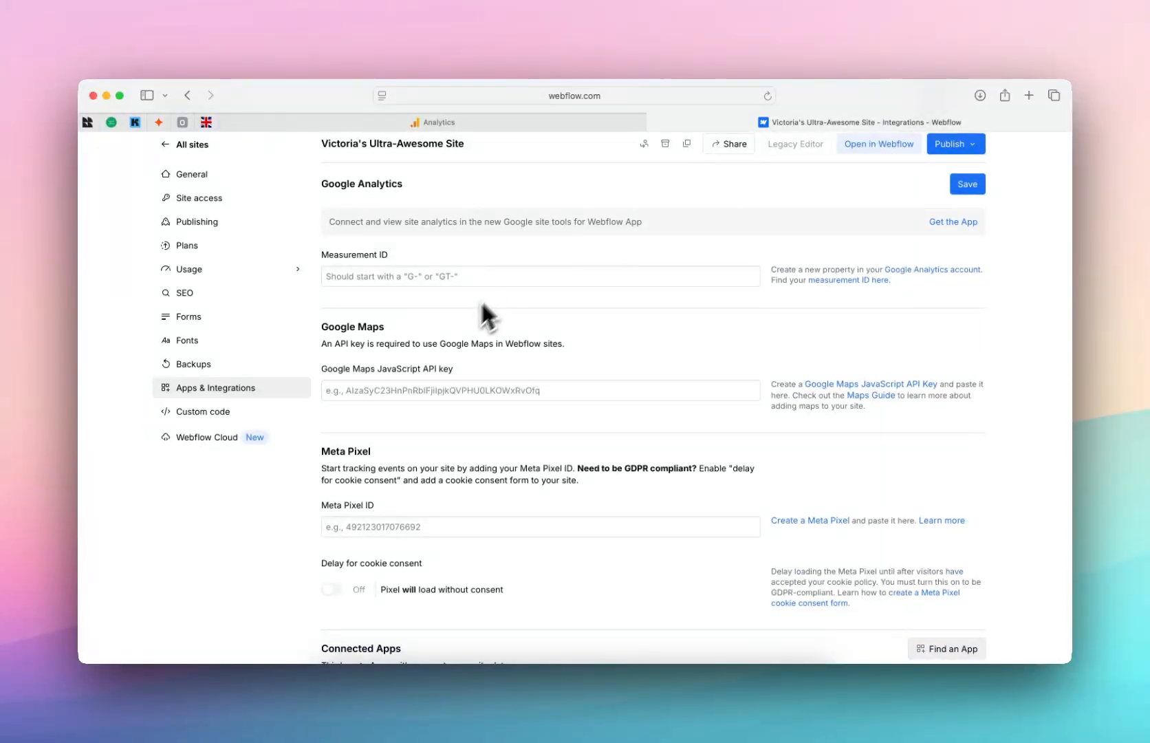
scroll(394, 406, "down", 3)
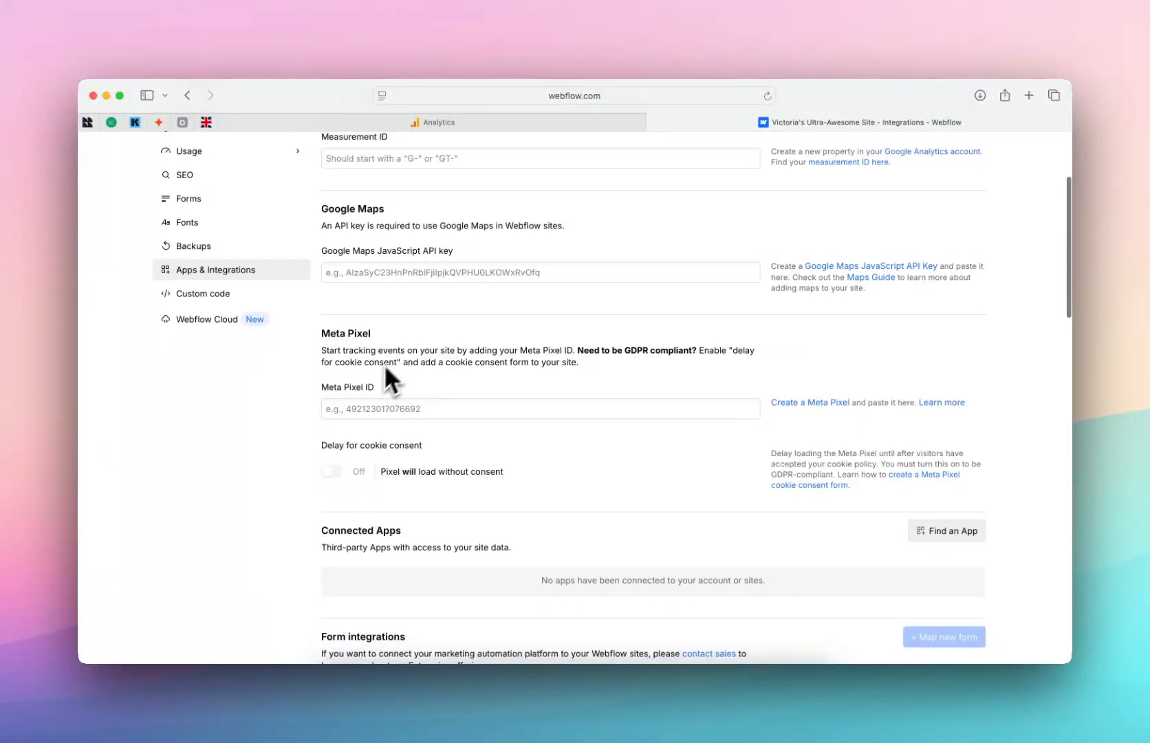
scroll(393, 362, "down", 10)
scroll(396, 365, "down", 5)
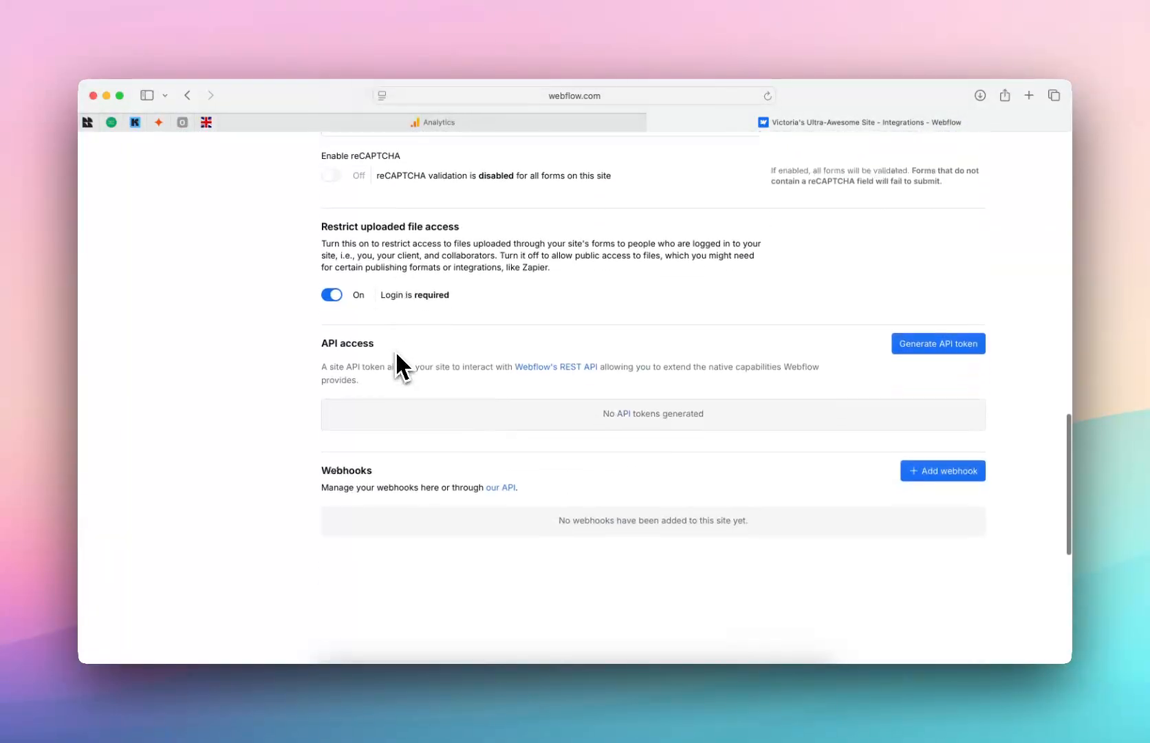
scroll(396, 365, "up", 20)
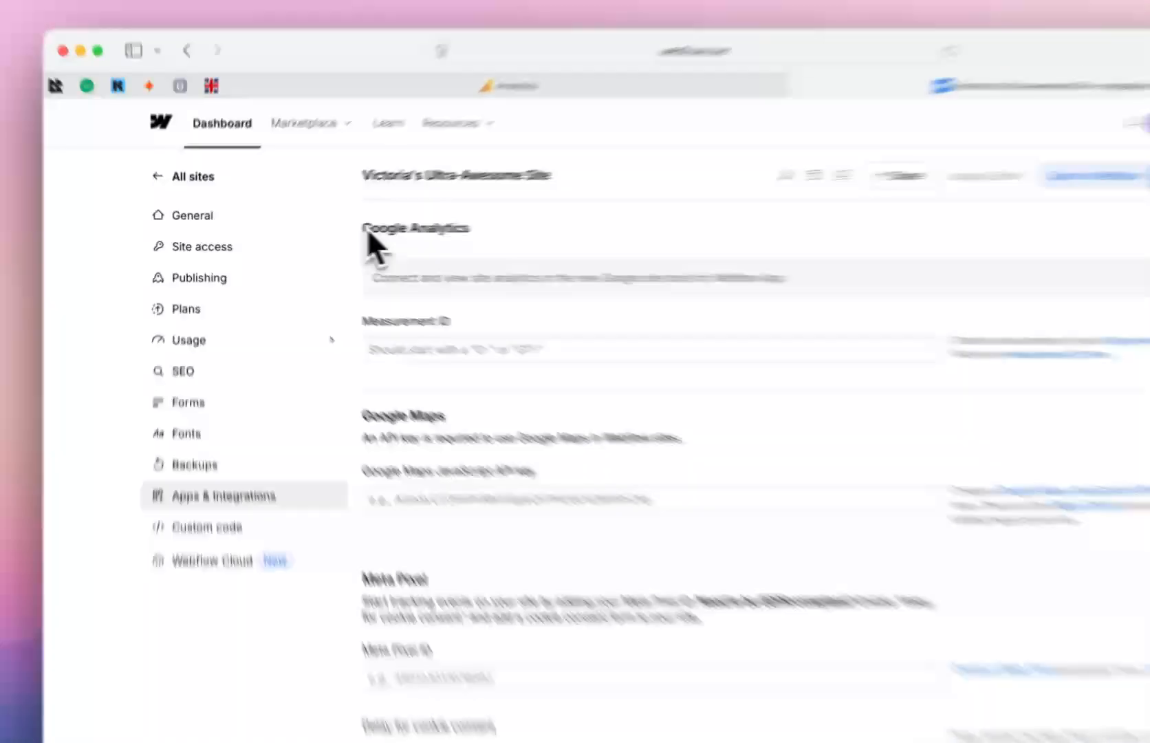
left_click_drag(324, 232, 435, 235)
left_click(434, 235)
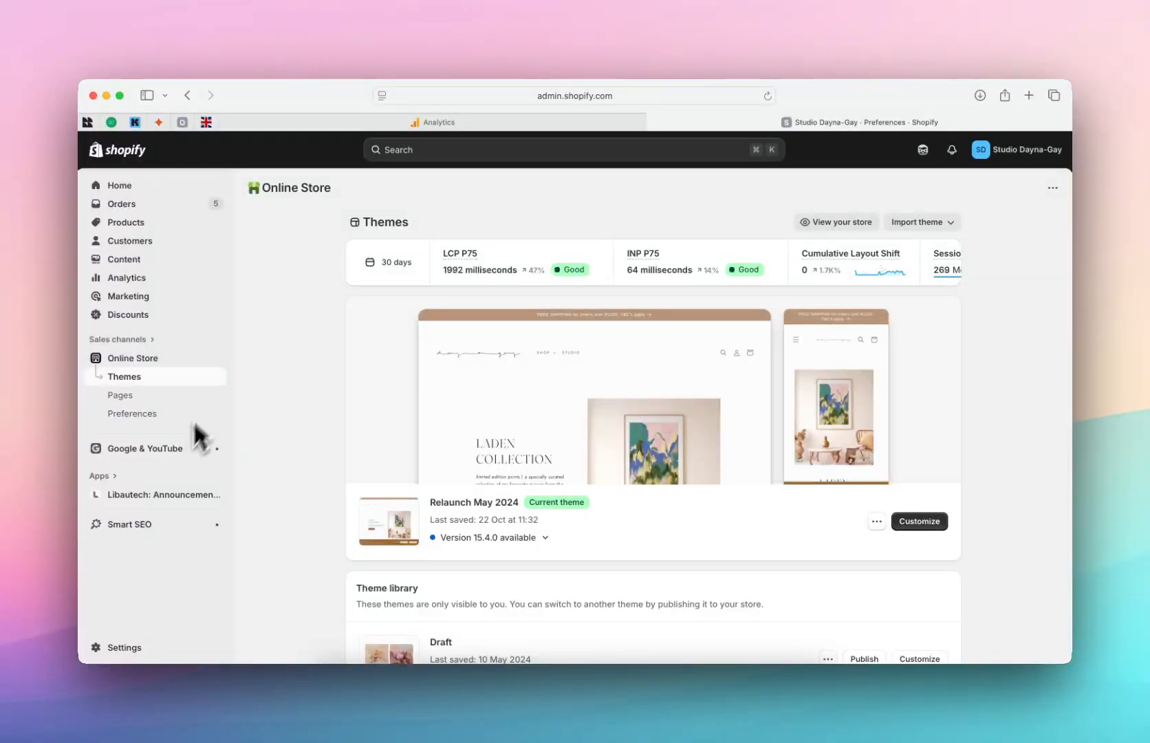
Step: Reach the Shopify App Store in a new tab through the admin search's recommended apps
left_click(399, 151)
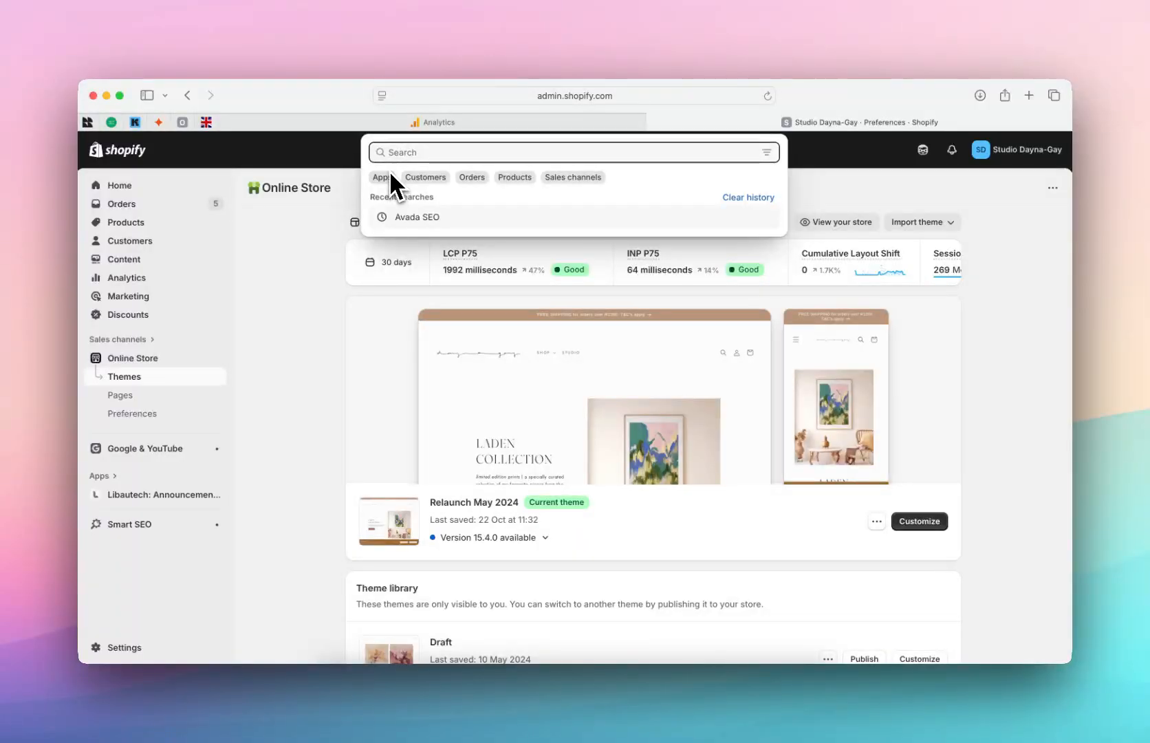
left_click(384, 177)
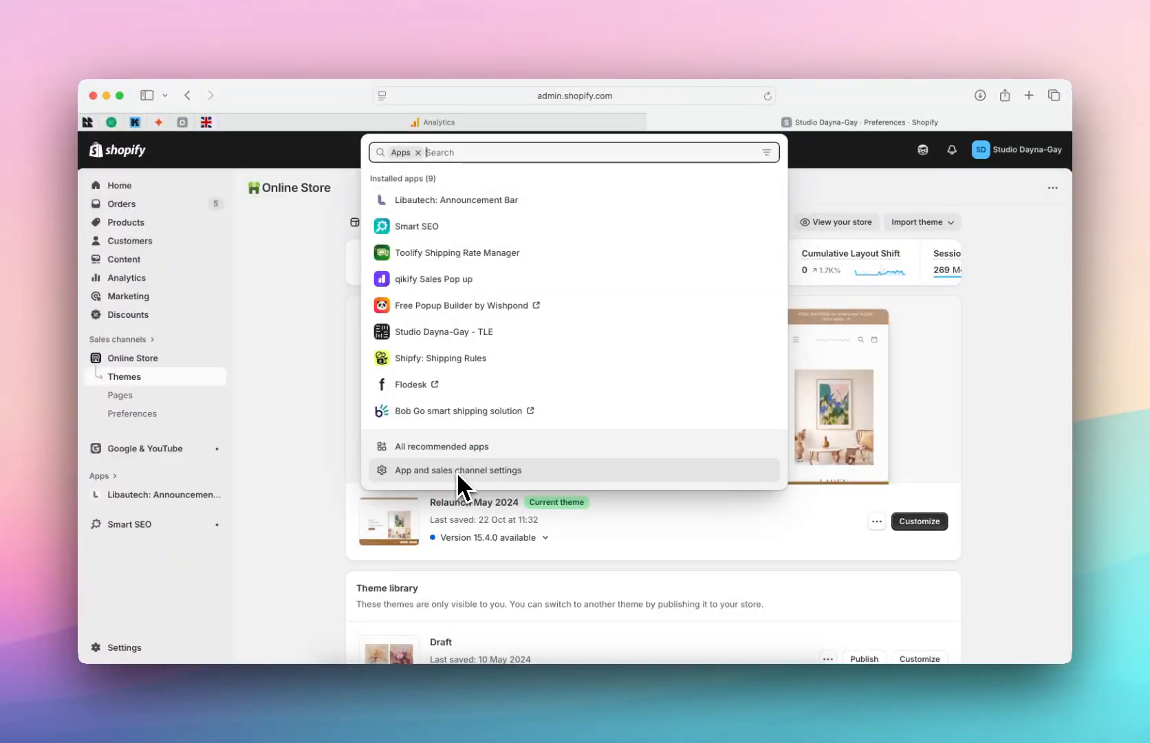
left_click(456, 447)
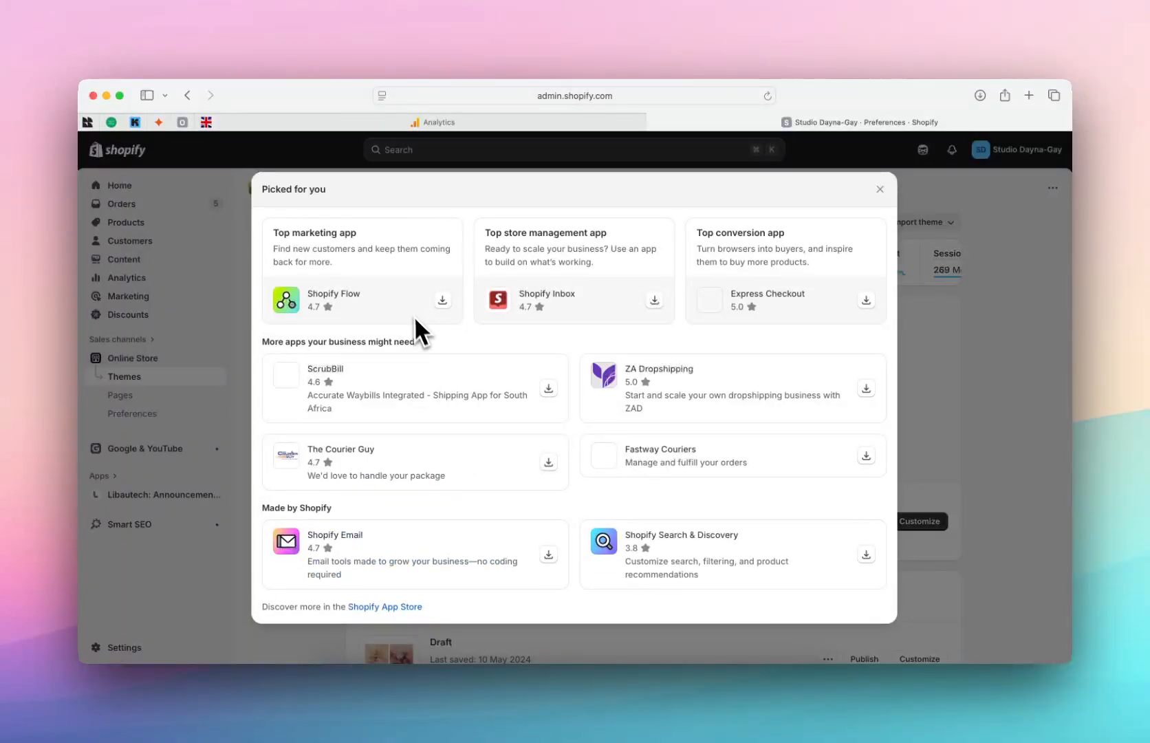
left_click(392, 607)
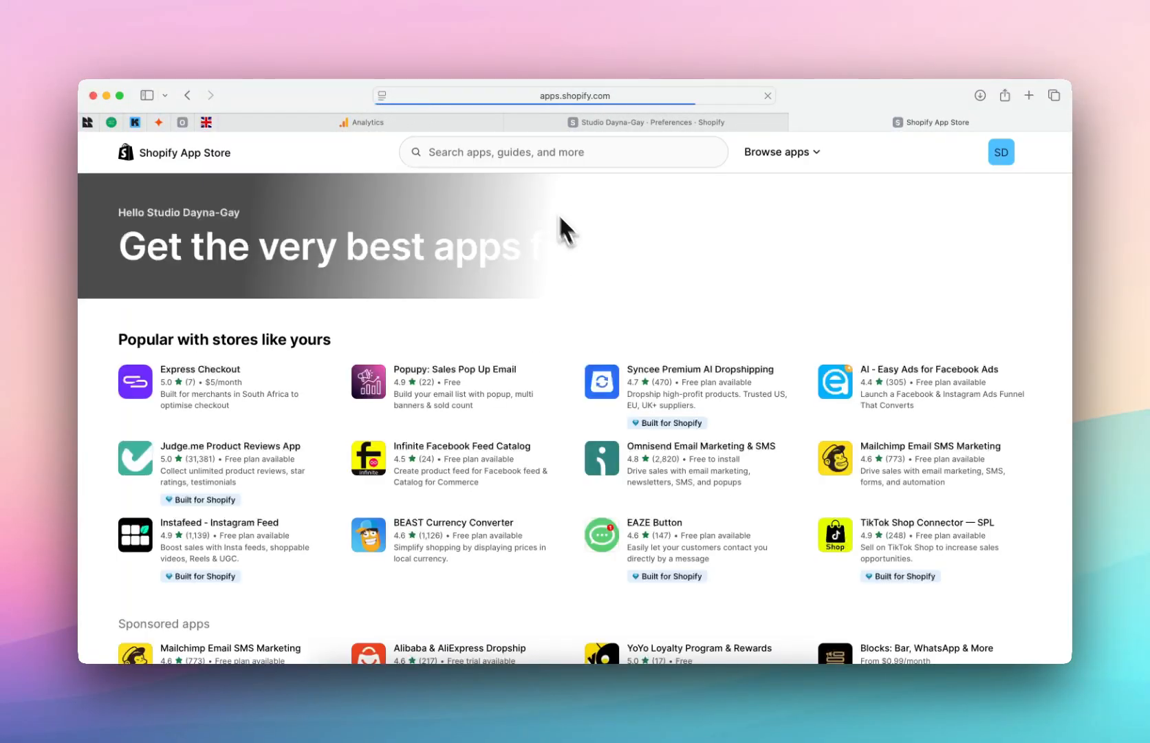
Step: Search the App Store for 'google' and open the Google & YouTube app in the store admin
left_click(521, 161)
type("google")
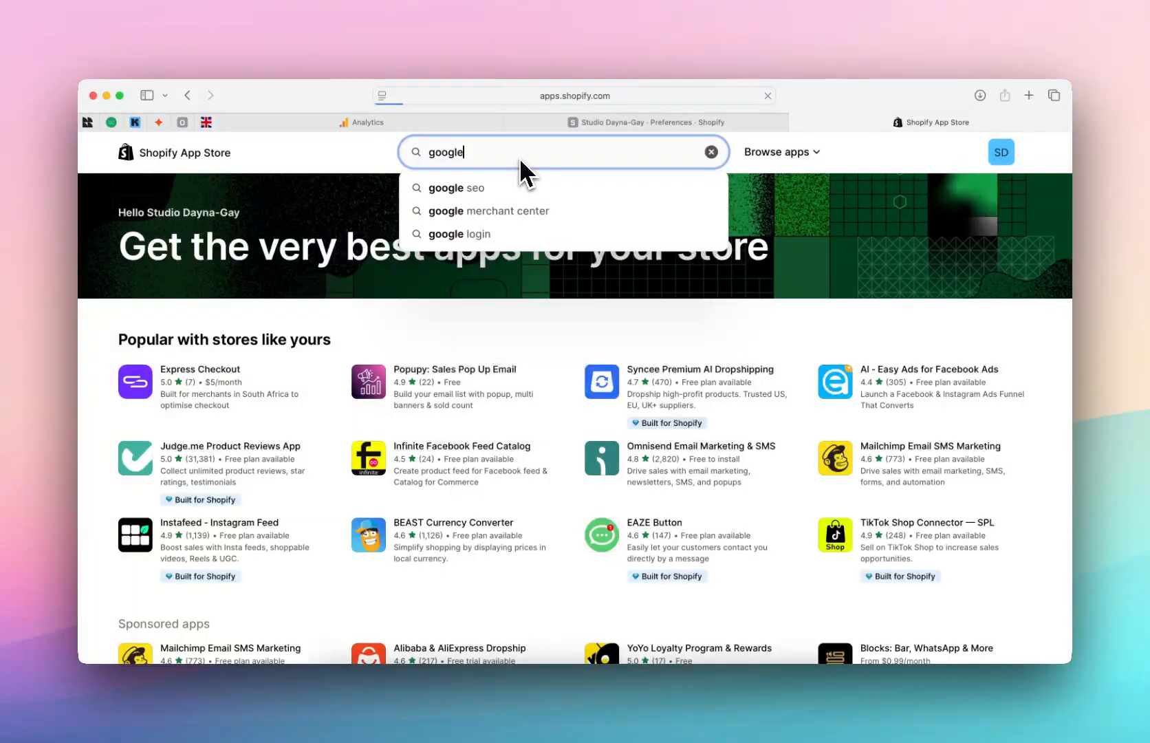
key("Return")
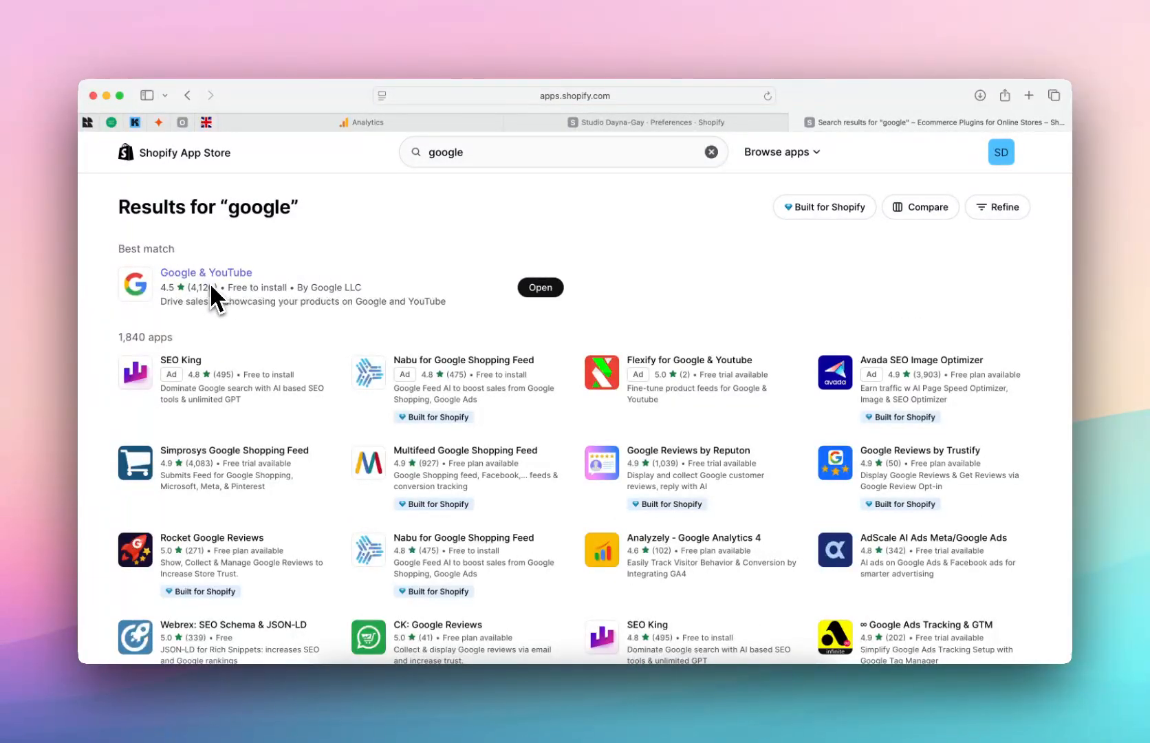
left_click(541, 287)
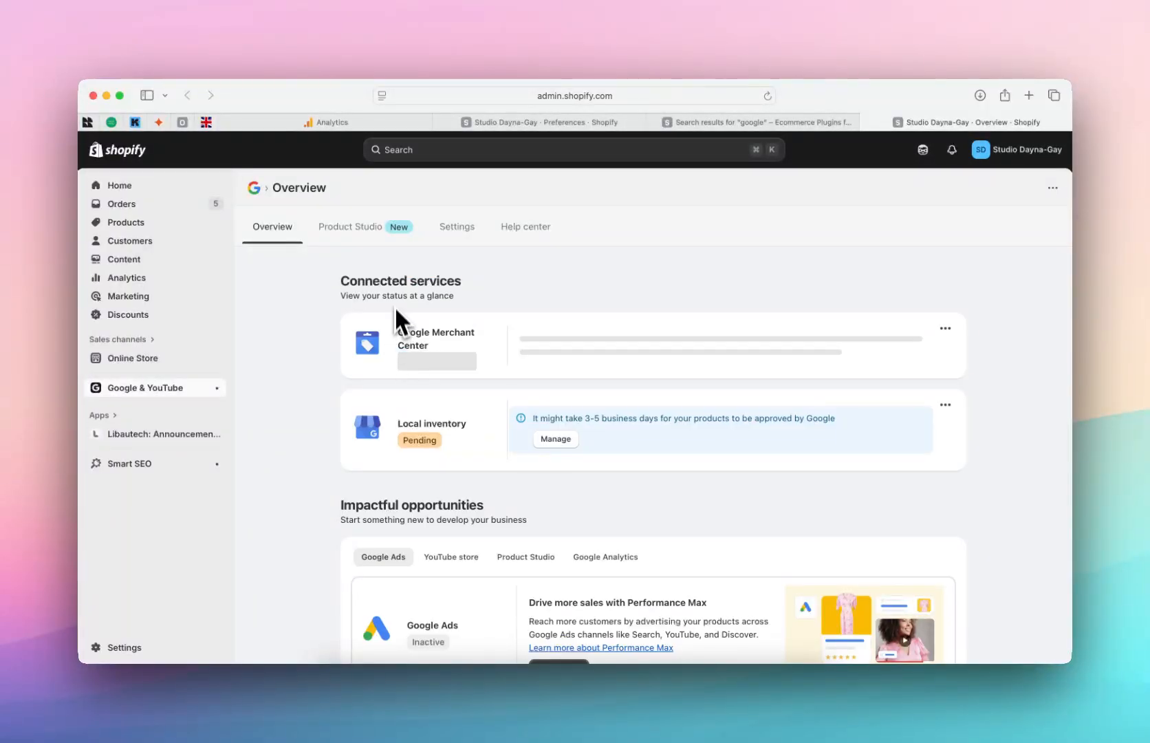
Step: Look through the Google & YouTube account, Google tag and product feed settings, then bring up Framer
left_click(457, 227)
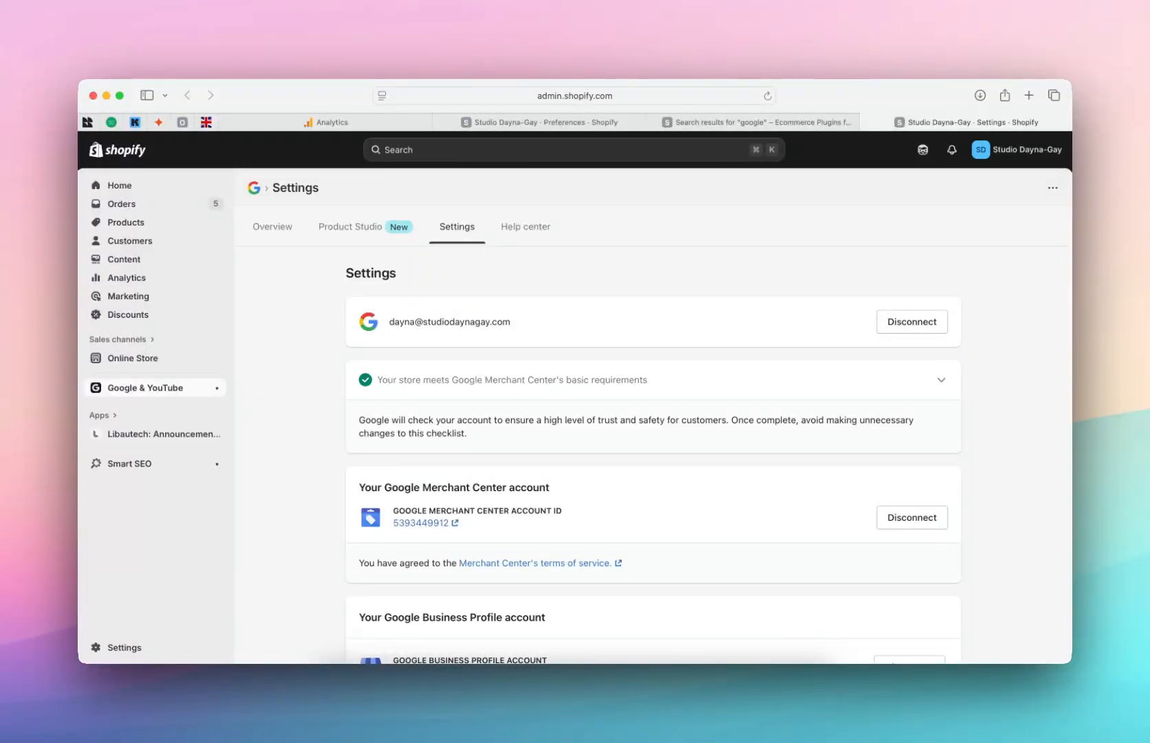
scroll(472, 347, "down", 4)
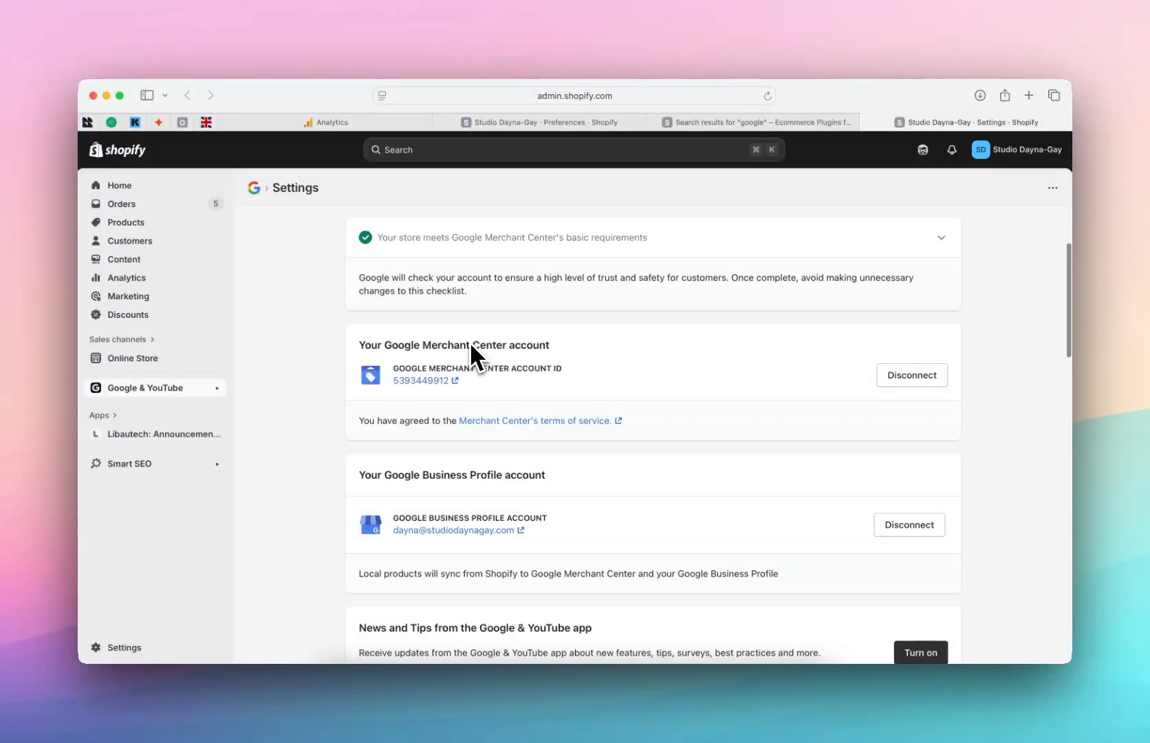
scroll(365, 400, "down", 10)
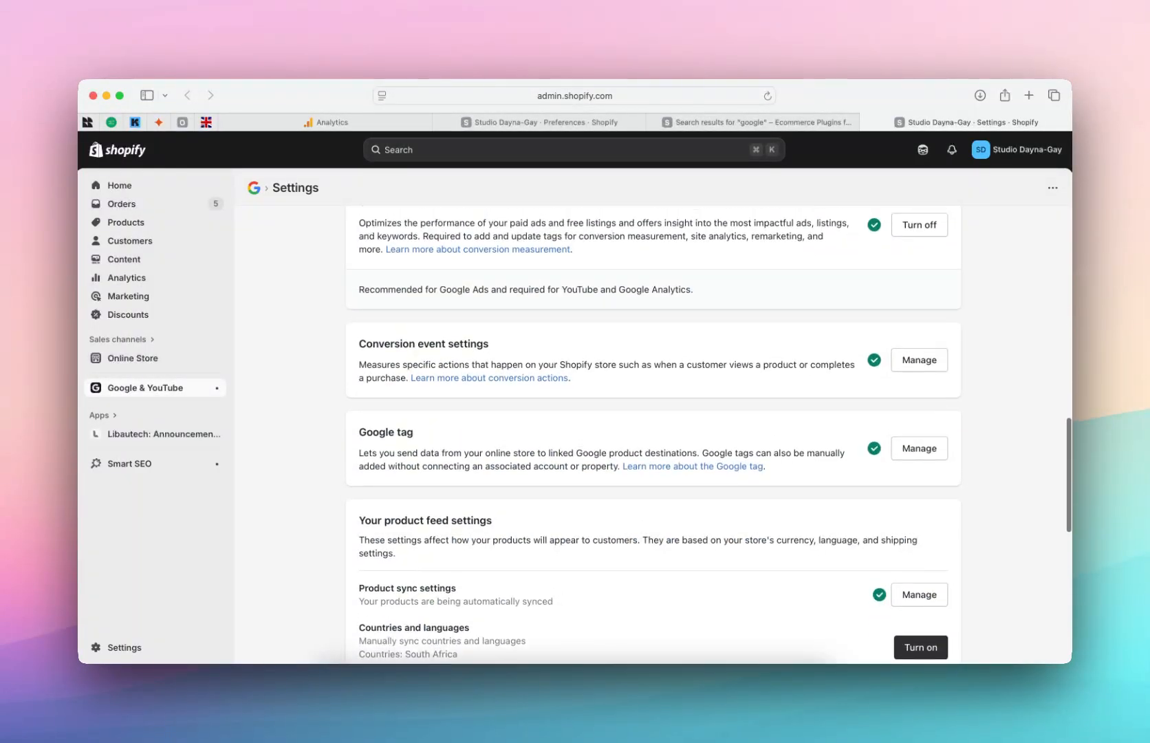
scroll(365, 401, "up", 2)
scroll(366, 401, "down", 5)
scroll(365, 399, "down", 8)
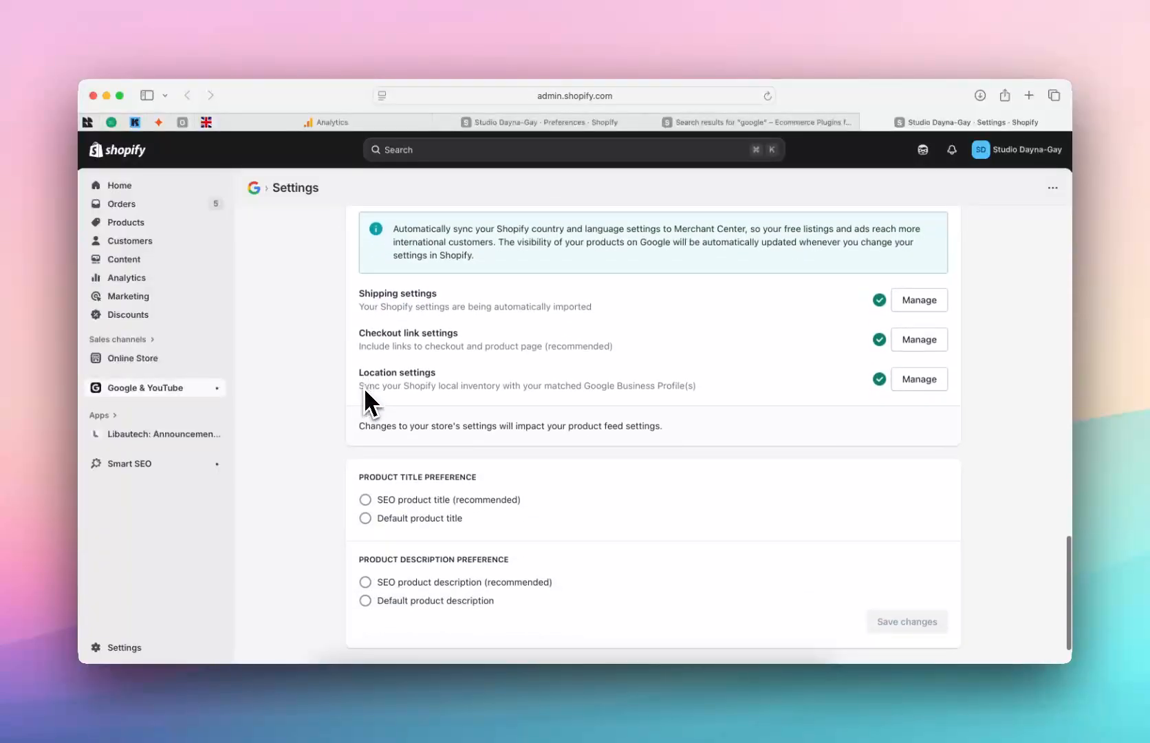
scroll(368, 398, "up", 15)
scroll(330, 275, "up", 3)
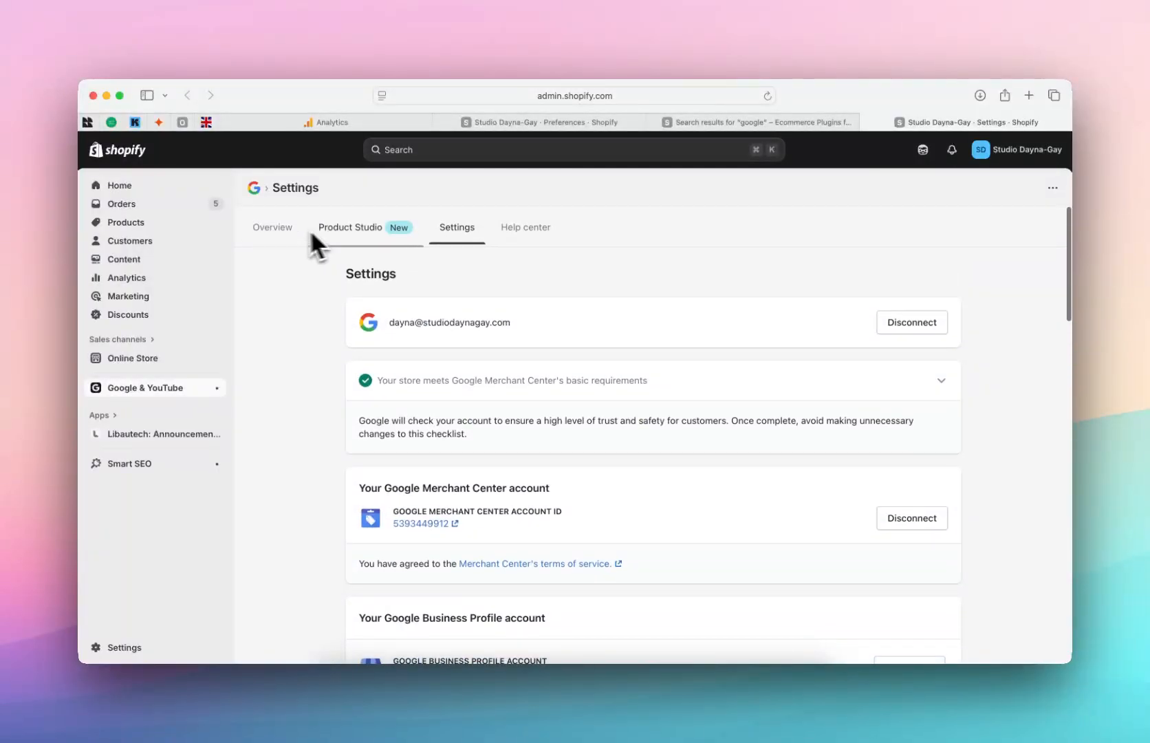
left_click(277, 230)
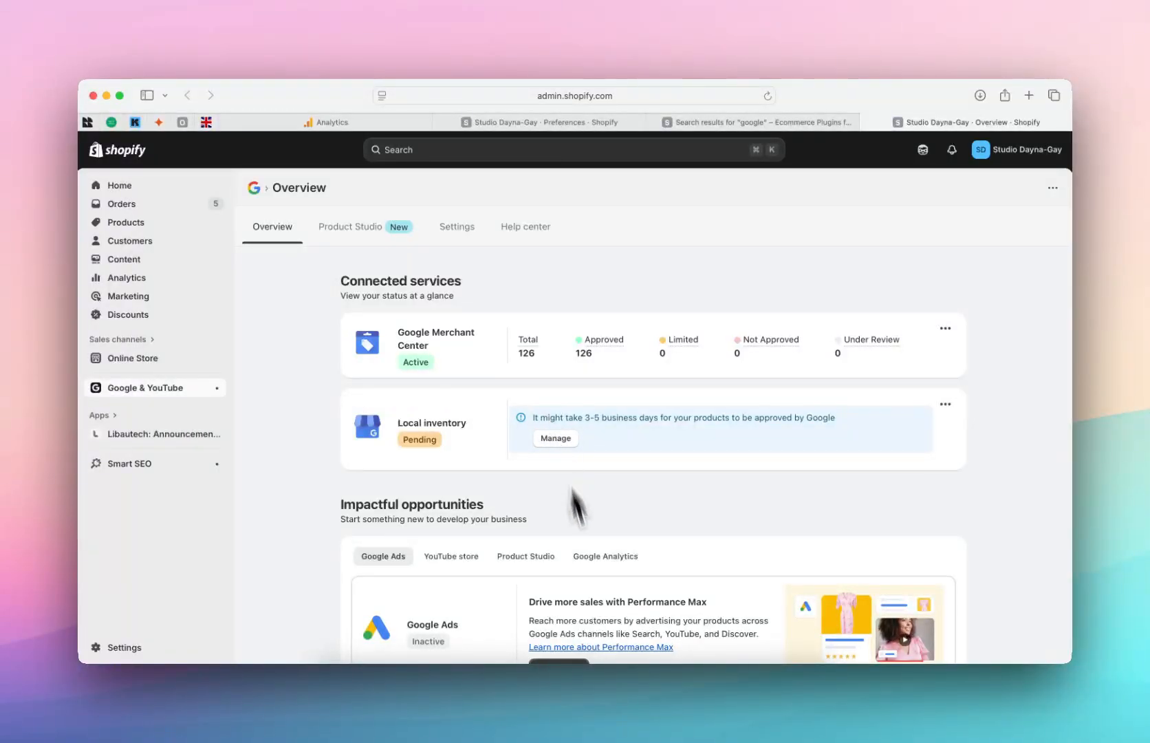
left_click(643, 684)
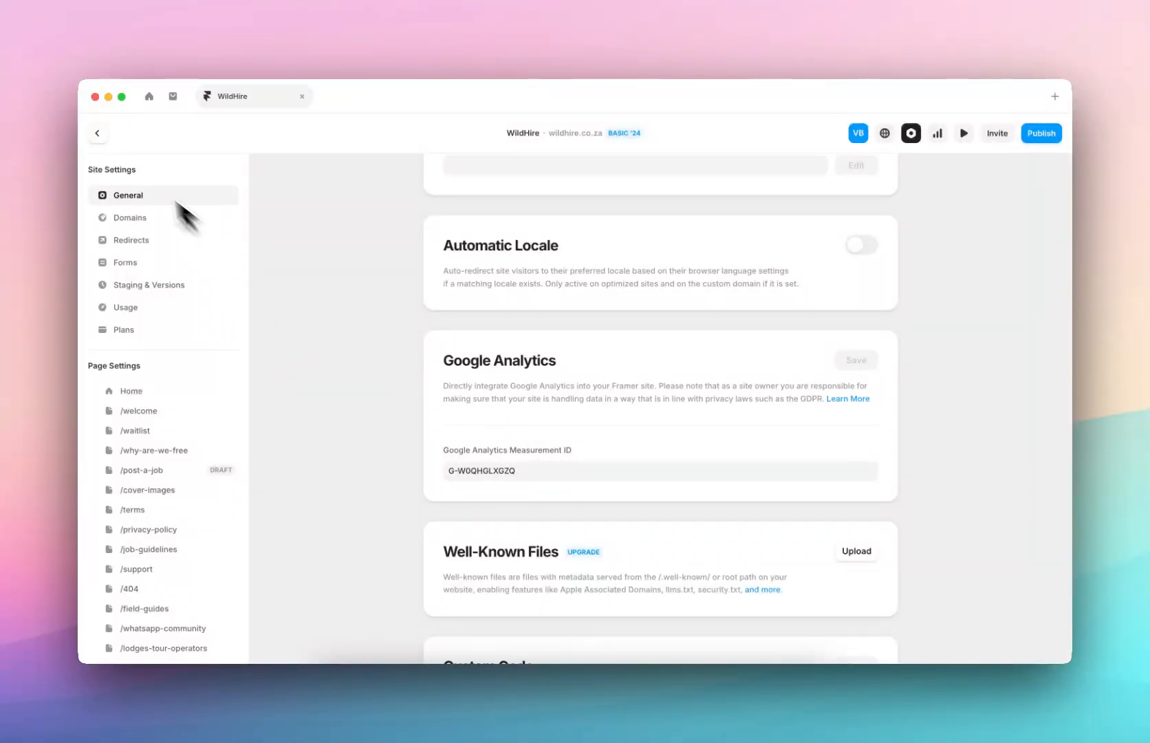
Step: Exit WildHire's Site Settings and zoom out to see the Large Desktop, Desktop, Tablet and Phone frames
left_click(101, 132)
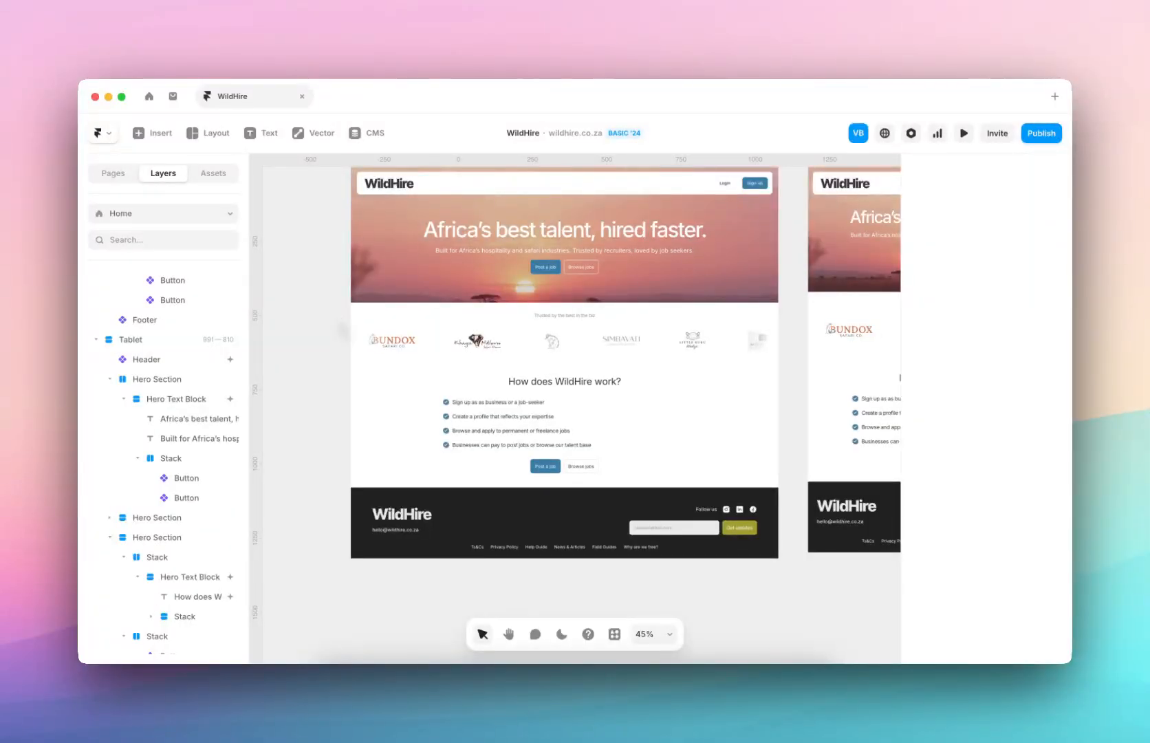
scroll(338, 315, "down", 5)
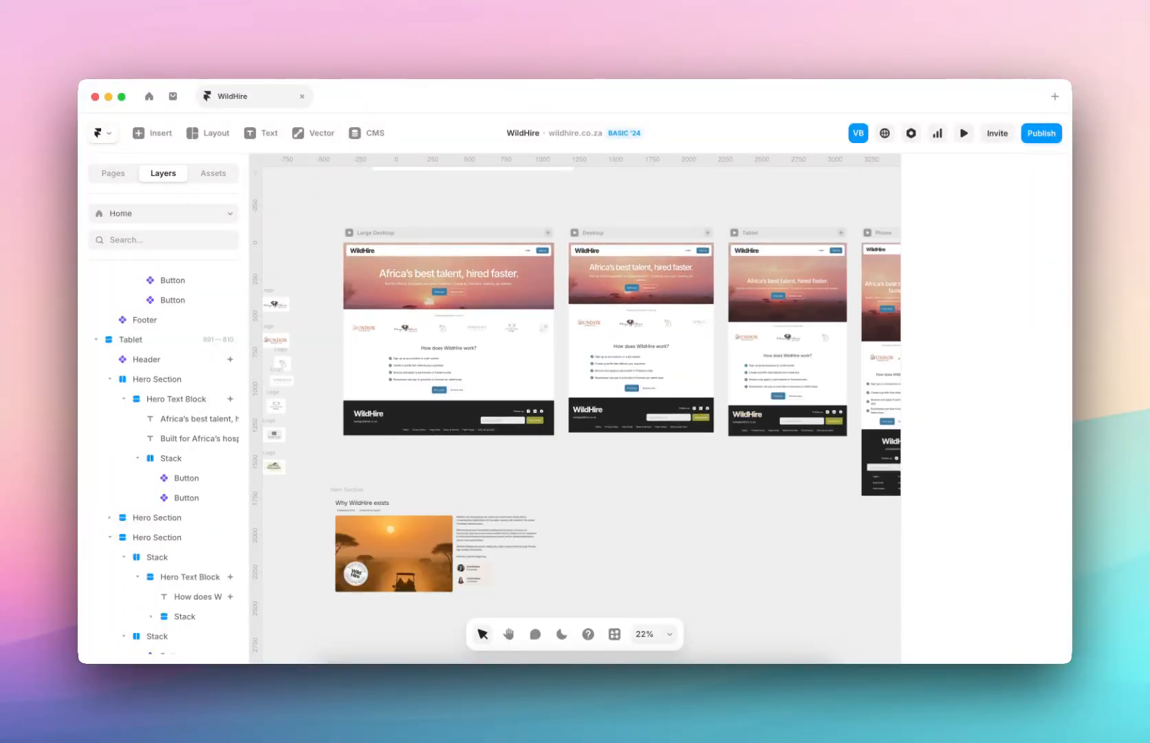